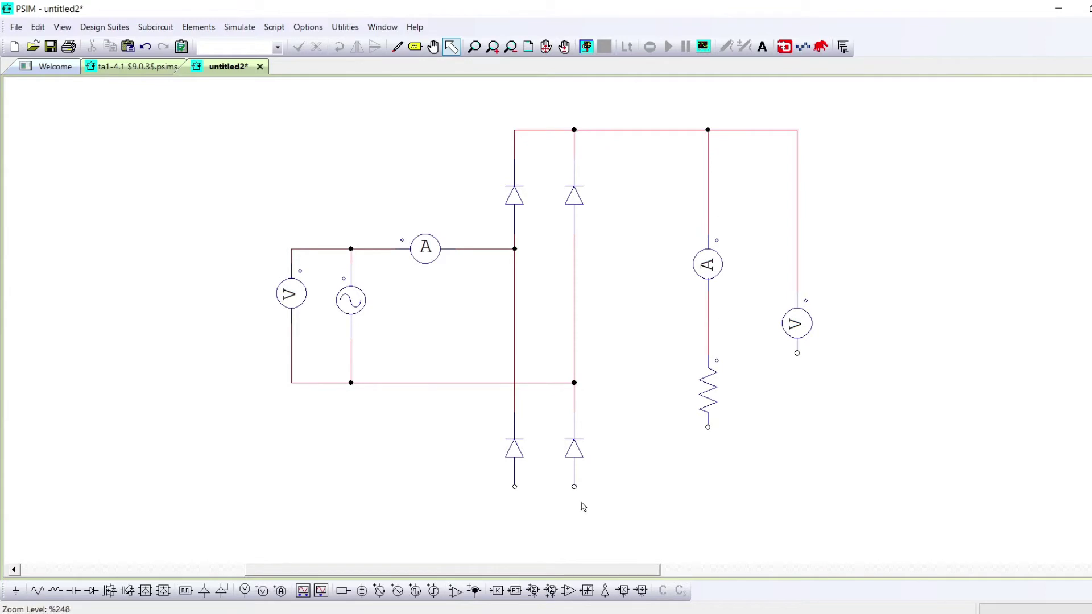
Step: Wire the lower ends of the bottom diodes, resistor and output voltage probe together, and place a simulation control element above the source
drag(514, 487, 709, 517)
drag(708, 516, 708, 427)
drag(573, 487, 574, 516)
drag(797, 353, 708, 517)
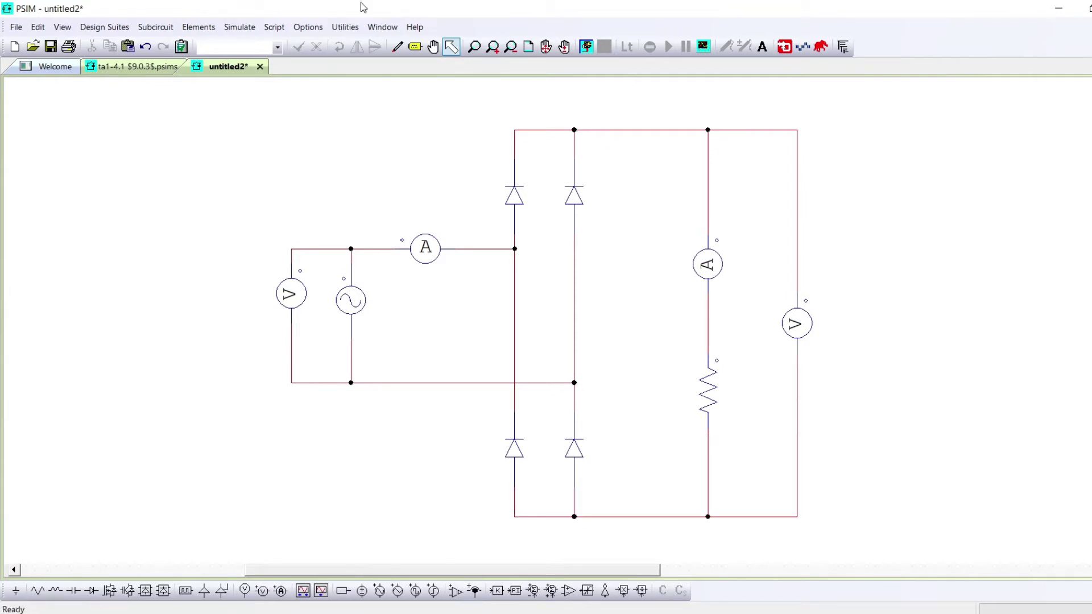
click(401, 162)
Step: Name the source voltage probe Vs, and set the sine source's peak amplitude to 30*sqrt(2) with amplitude and frequency displayed
double_click(295, 298)
text(Vs)
double_click(351, 300)
text(30*sqrt(2))
click(215, 123)
click(214, 140)
Step: Name the source current probe Is and display the name IR on the load current probe
double_click(427, 253)
text(Is)
double_click(708, 264)
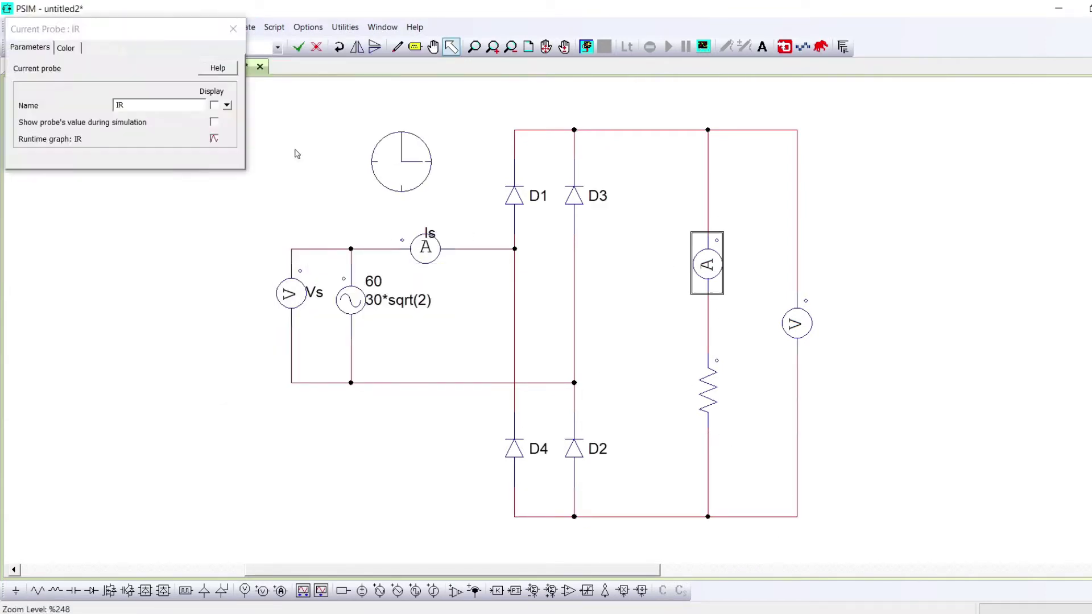
click(215, 105)
Step: Display the load resistor's name R and resistance of 10, and name the output voltage probe VR
double_click(708, 390)
click(214, 105)
double_click(797, 323)
text(VR)
double_click(708, 390)
click(601, 373)
Step: Run the simulation with a time step of 0.0001 and a total time of 0.1, and plot IR and VR
double_click(414, 178)
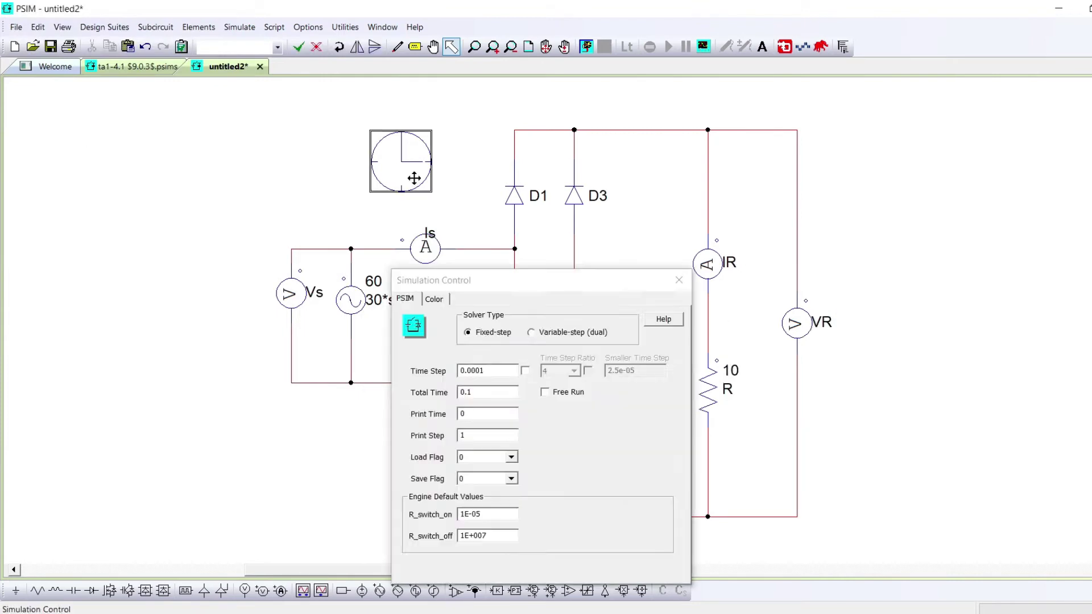
drag(512, 278, 504, 222)
click(668, 221)
click(586, 46)
click(405, 221)
click(413, 240)
click(533, 231)
click(638, 464)
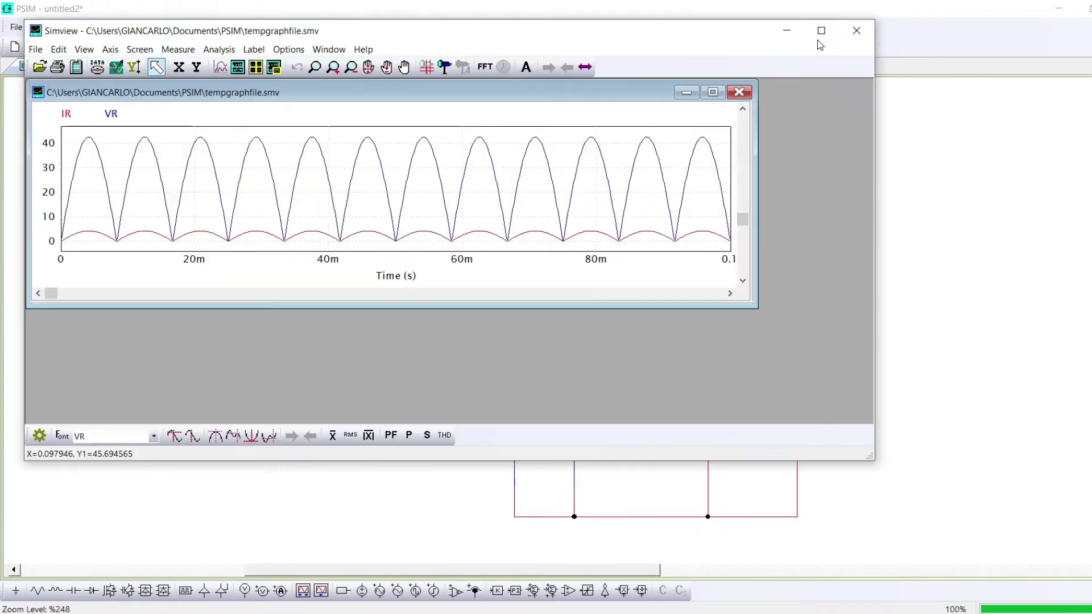
Step: Maximize the waveform view and add a THD measurement with a fundamental frequency of 120
click(819, 27)
click(687, 68)
click(420, 591)
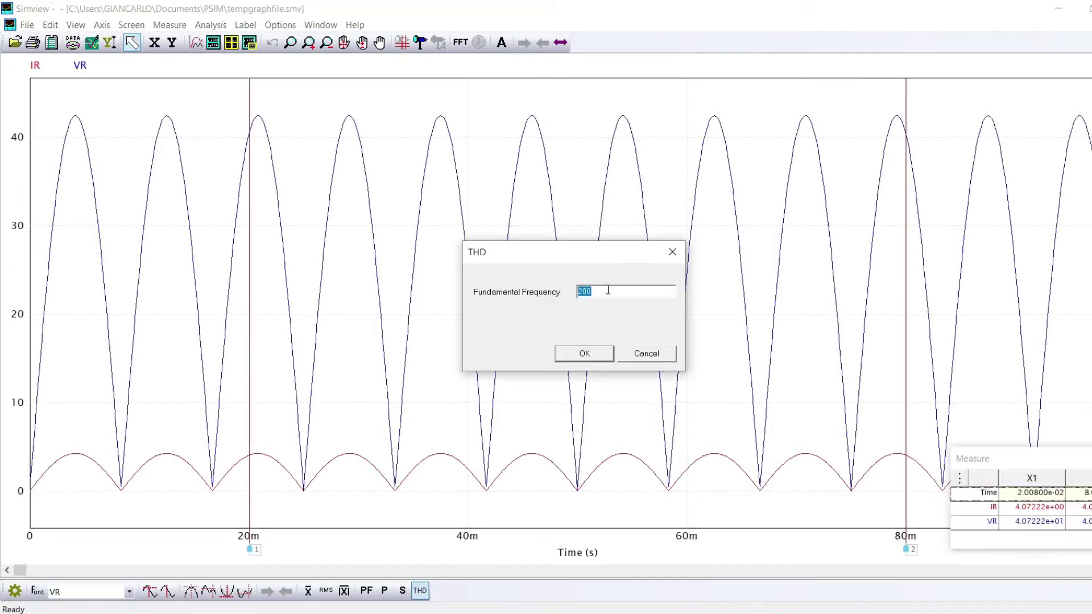
text(120)
click(584, 353)
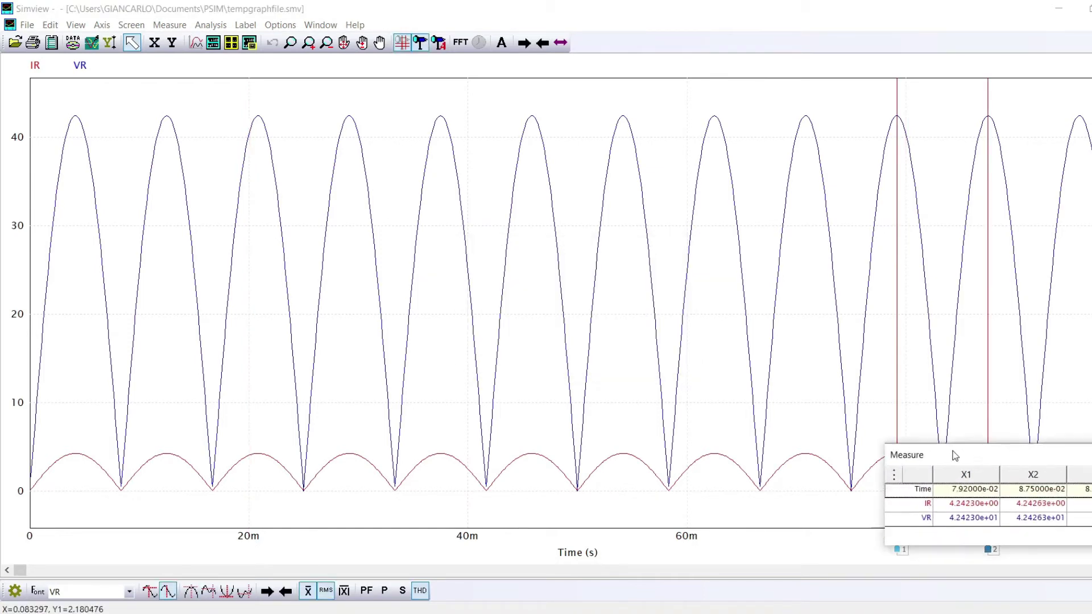
drag(953, 453, 153, 240)
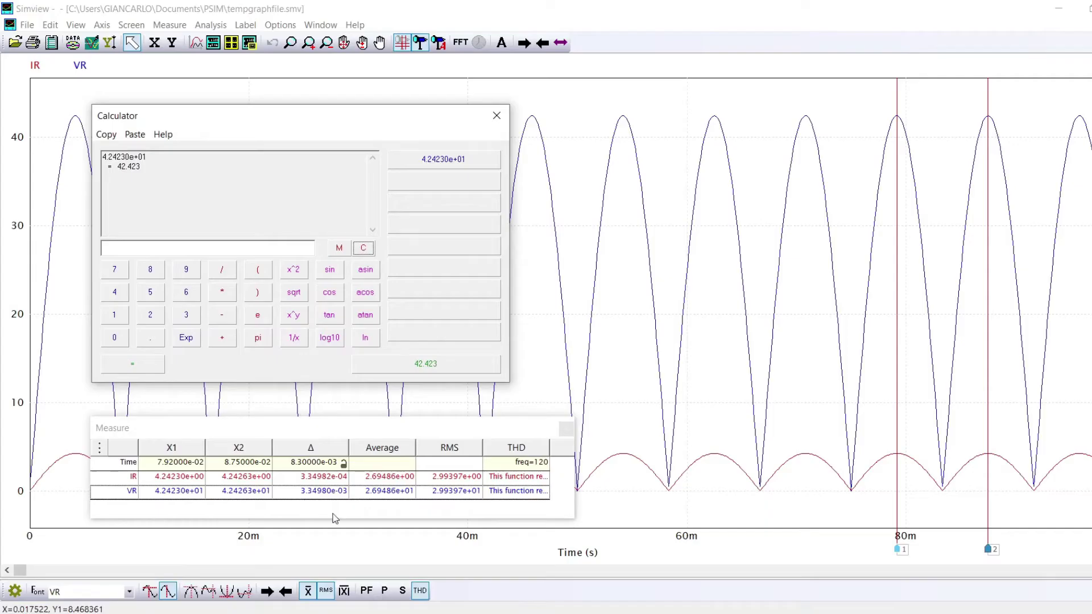
Step: Send the average and RMS values of VR to the calculator and evaluate each one
double_click(382, 491)
click(131, 367)
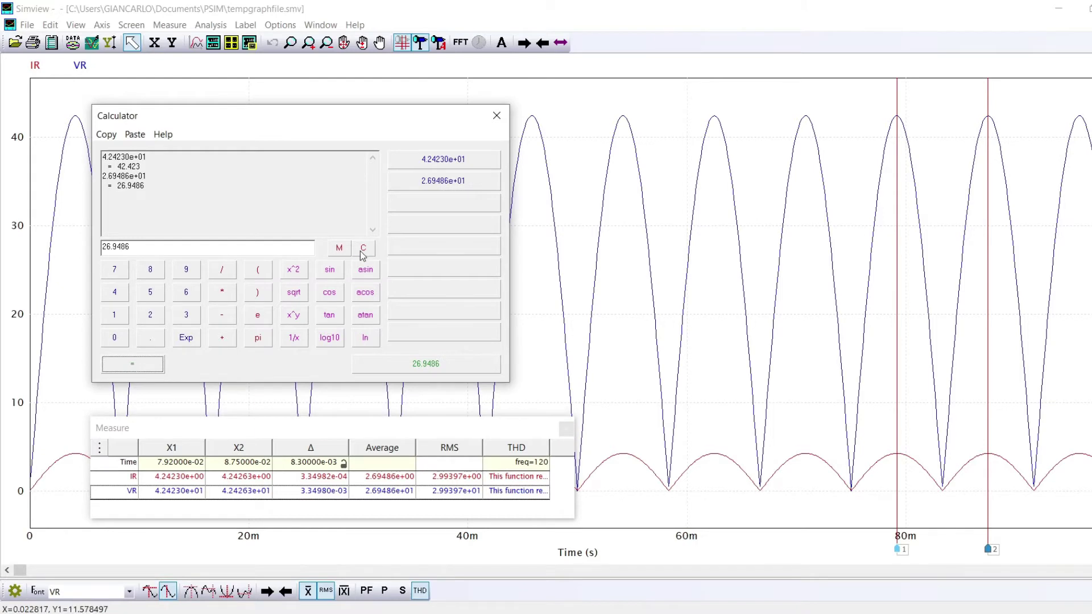
right_click(445, 491)
click(490, 428)
click(431, 204)
click(142, 367)
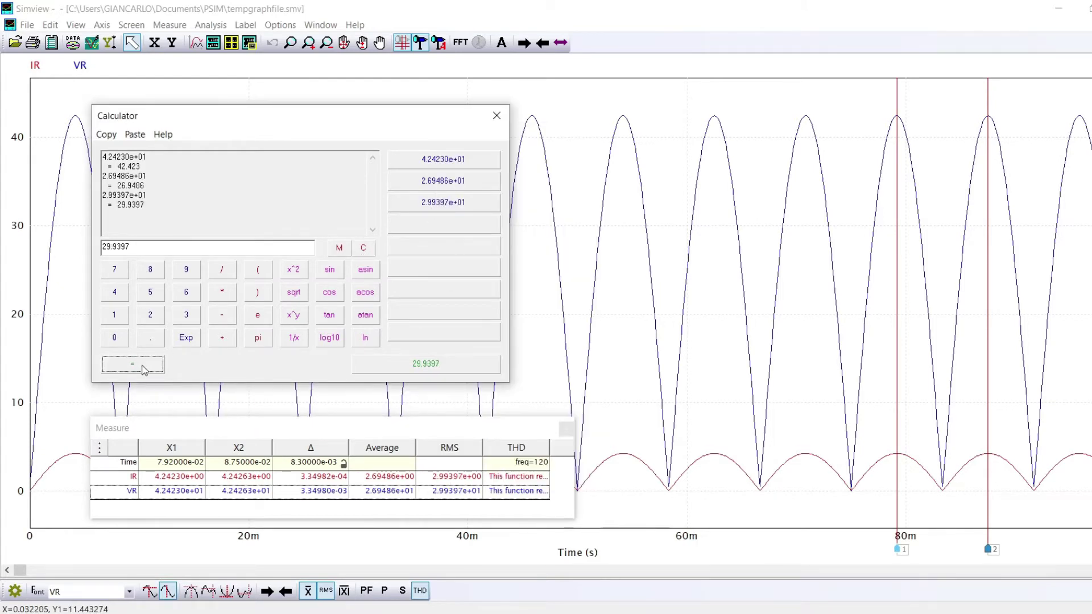
Step: Send the RMS value of IR to the calculator and evaluate it
right_click(445, 476)
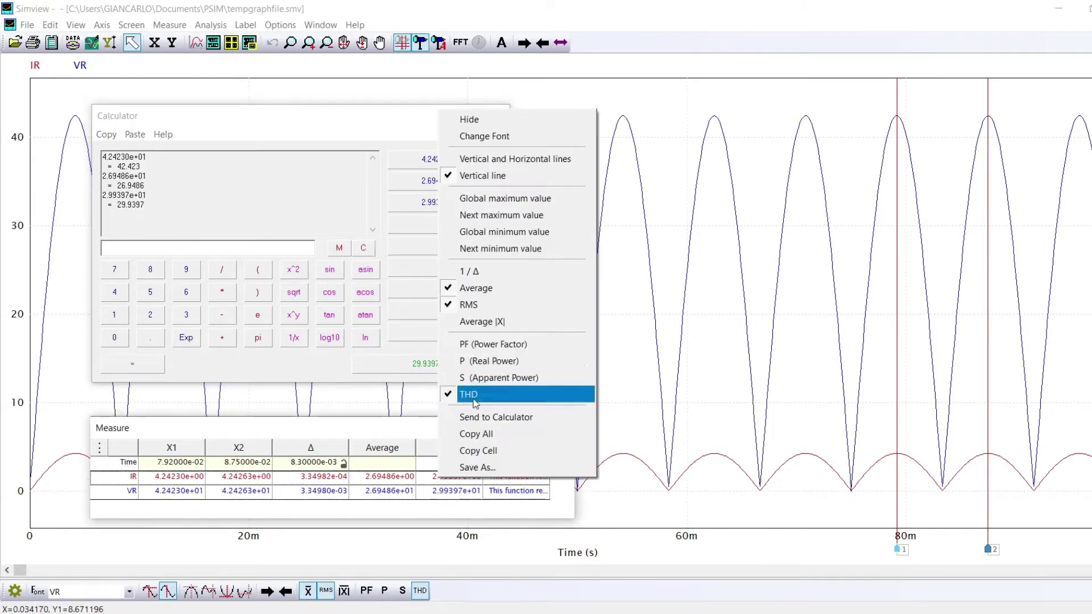
click(489, 416)
click(444, 224)
click(135, 364)
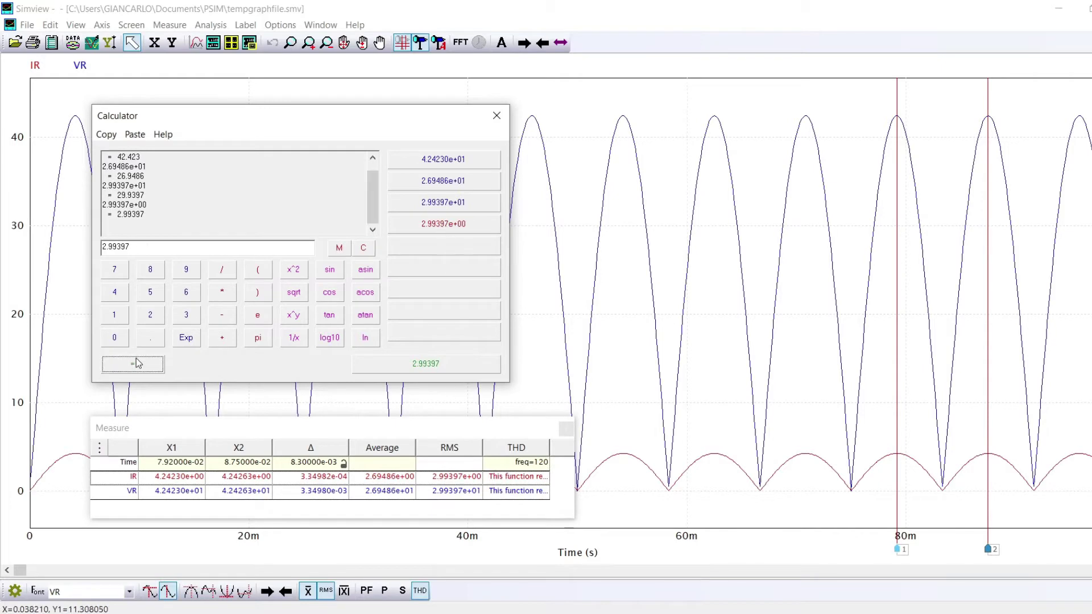
Step: Calculate the AC component of the output voltage as sqrt(29.9397^2-26.9486^2)
click(363, 248)
click(293, 292)
drag(147, 195, 135, 244)
click(293, 269)
scroll(381, 181, up, 1)
drag(147, 186, 174, 246)
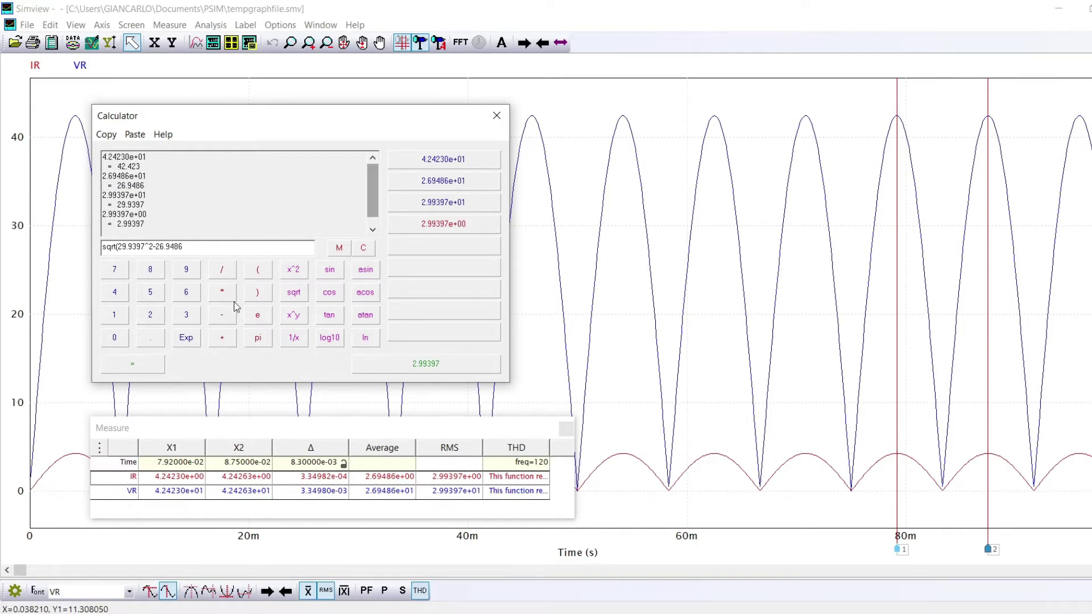
click(283, 277)
text(=)
key(BackSpace)
text())
click(149, 364)
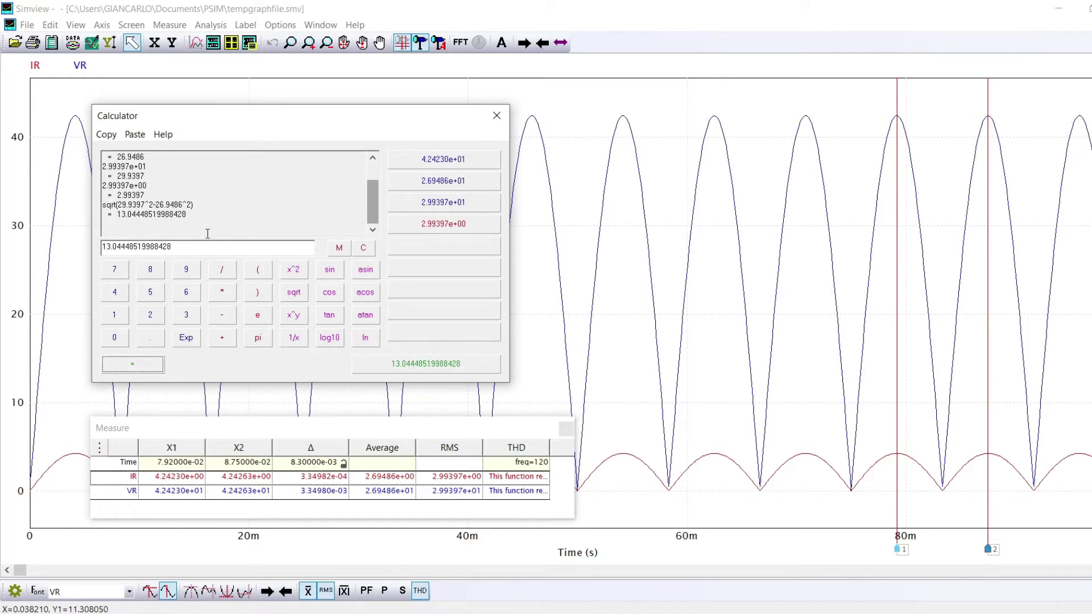
Step: Calculate the AC output power as 29.9397*2.99397, reusing the RMS values in the calculator history
click(361, 248)
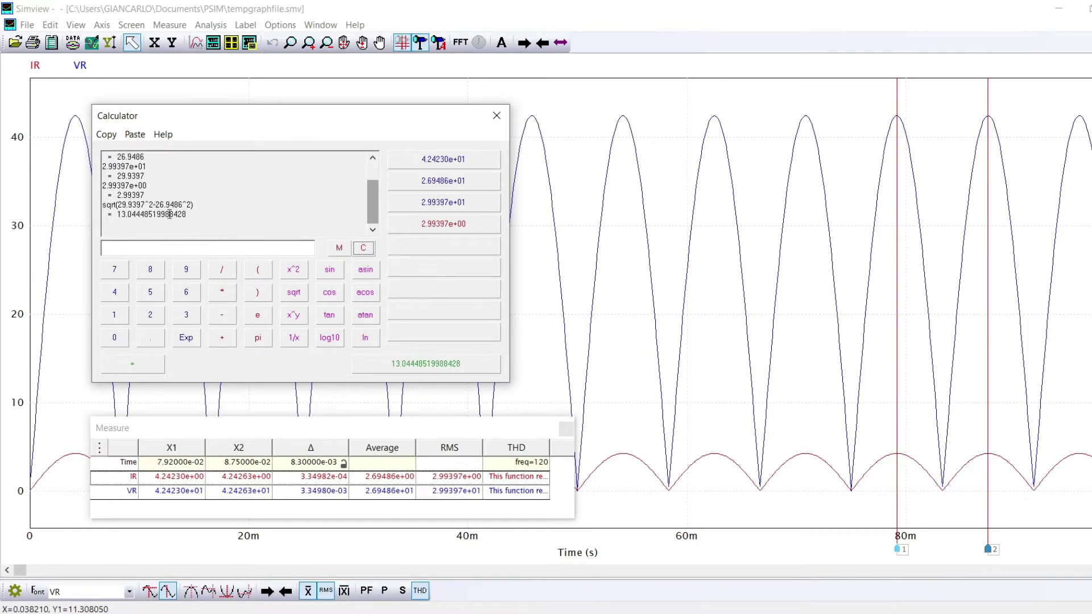
scroll(170, 214, up, 1)
double_click(126, 205)
key(ctrl+c)
click(138, 246)
key(ctrl+v)
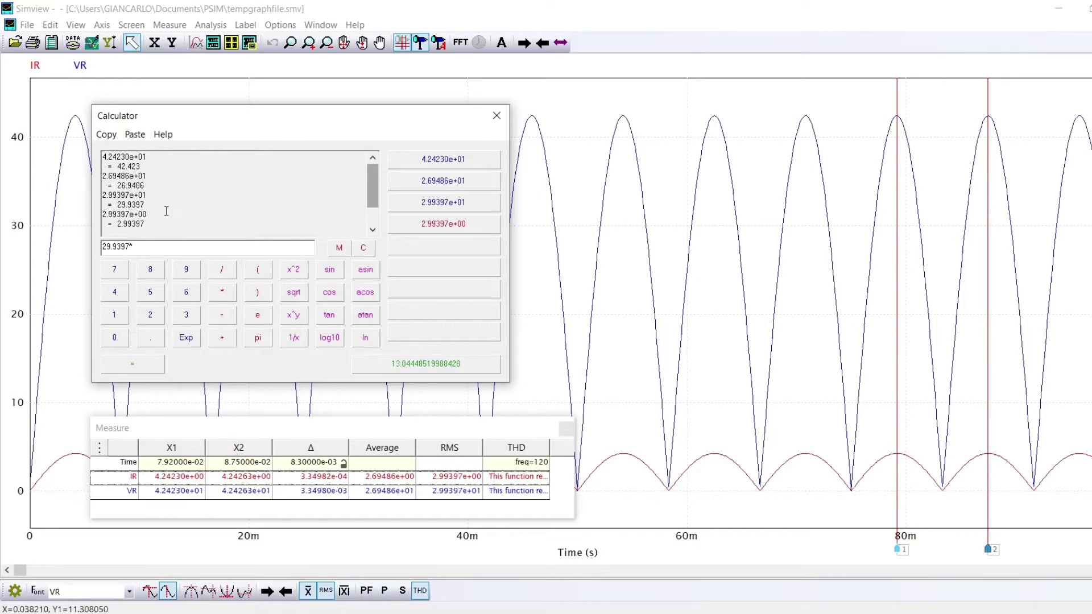
drag(146, 224, 118, 223)
key(ctrl+c)
click(147, 248)
key(ctrl+v)
click(154, 367)
Step: Calculate the DC output power as 26.9486^2/10
click(136, 244)
text(26.9486)
click(293, 269)
click(222, 269)
click(114, 314)
click(114, 338)
click(133, 364)
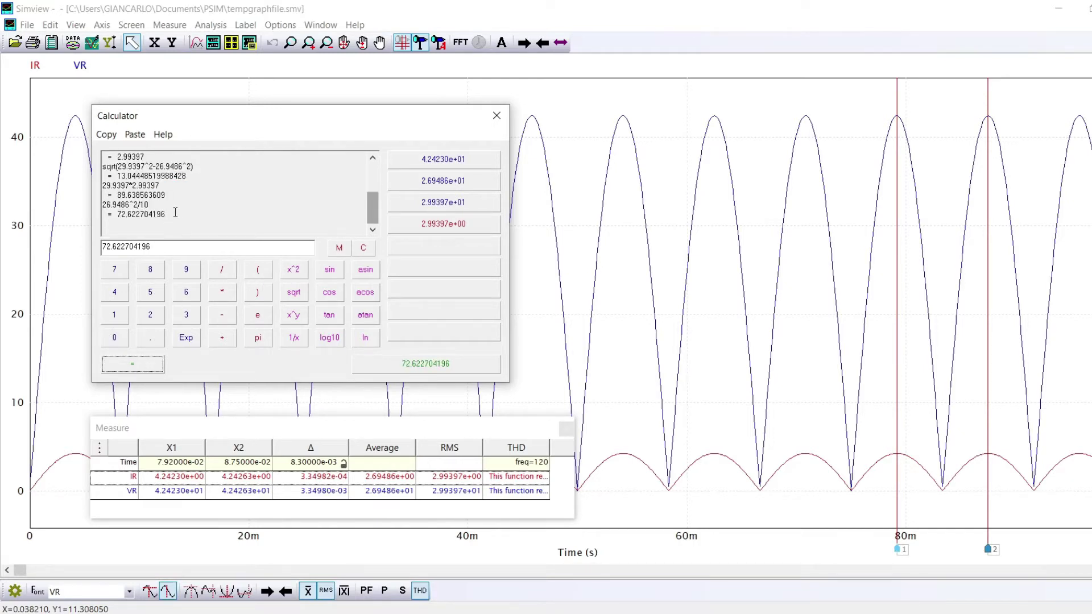
Step: Enter the efficiency ratio 72.622704196/89.638563609 in the calculator, reusing the two power results from its history
drag(166, 247, 101, 247)
key(Delete)
drag(166, 214, 117, 214)
key(ctrl+c)
click(134, 247)
key(ctrl+v)
drag(170, 195, 116, 195)
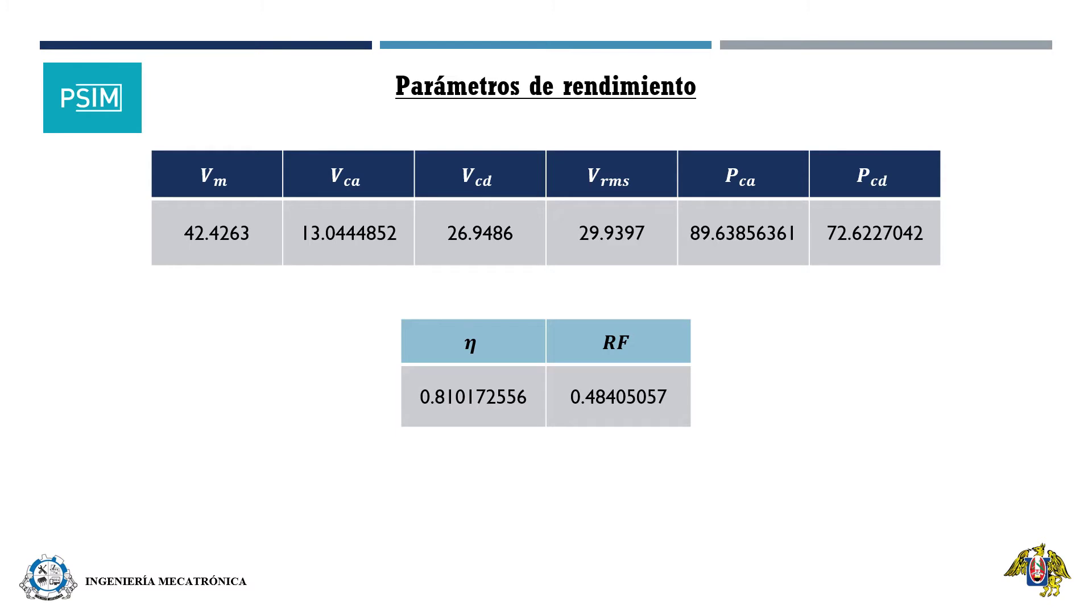
key(Right)
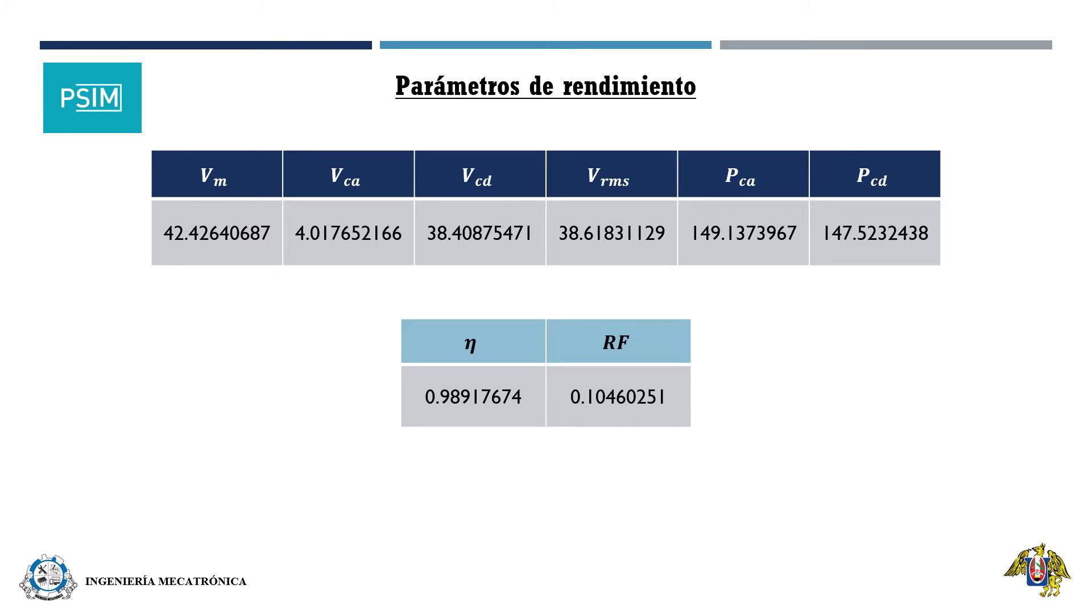
key(Right)
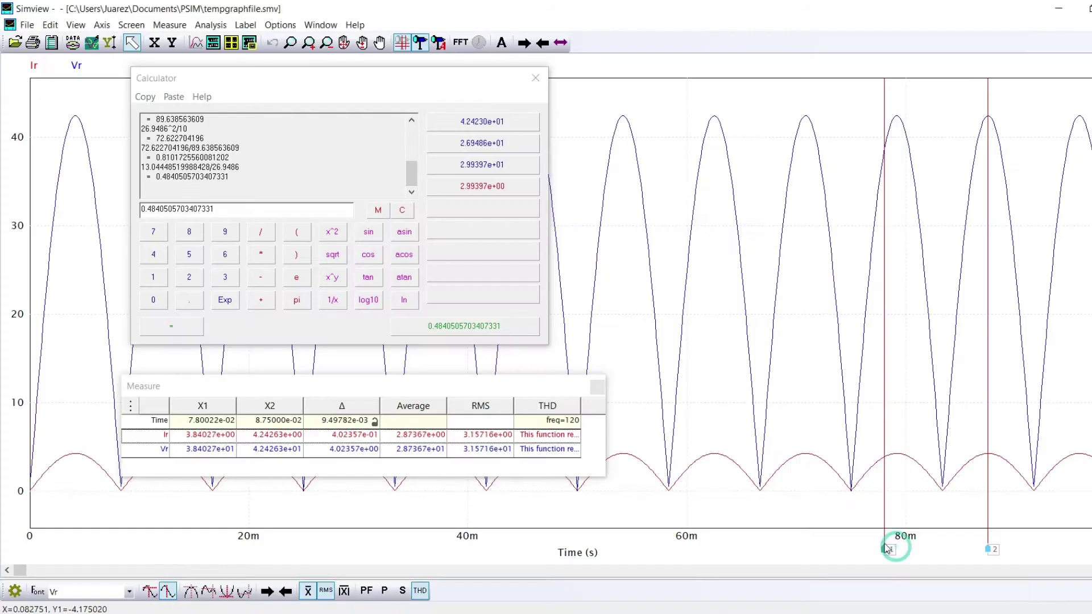
Step: Send the Vr value at the first measurement cursor to the calculator and evaluate it
click(205, 453)
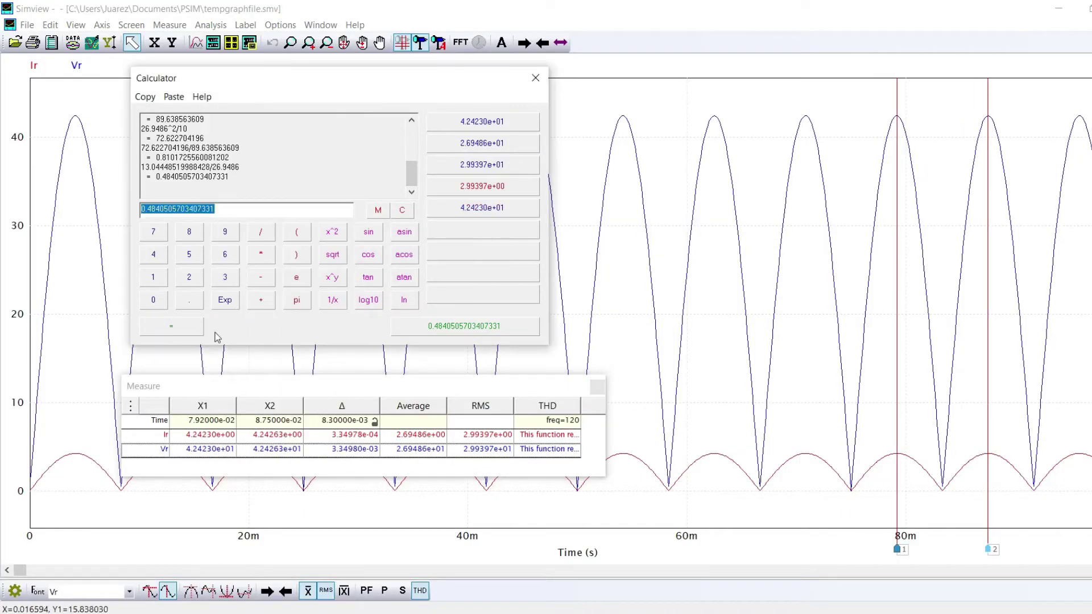
click(171, 325)
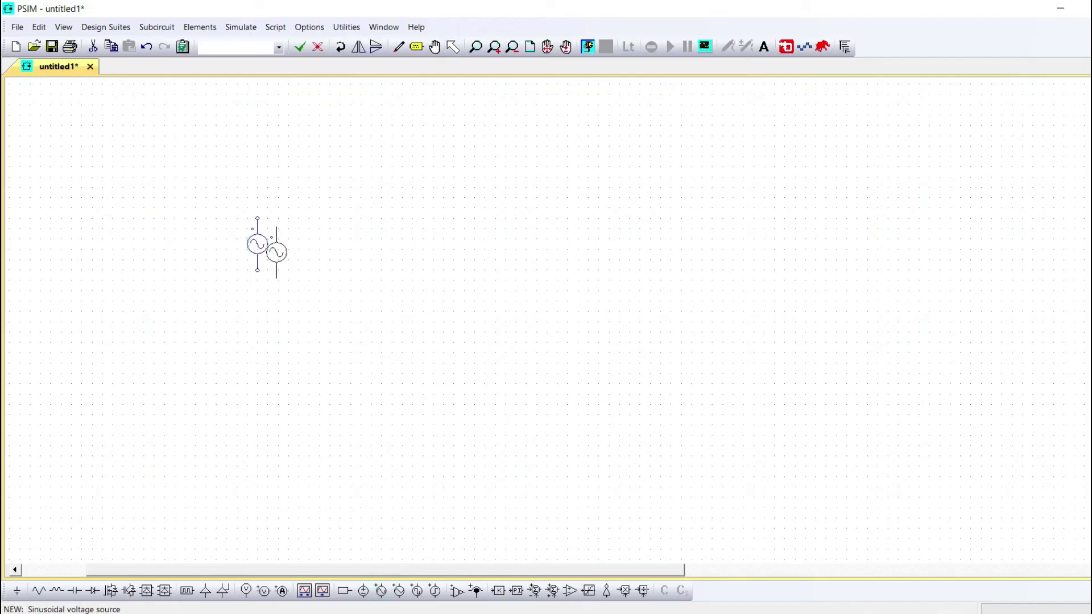
Step: Place four horizontal diodes in two rows of two, to the right of the sine source
click(93, 591)
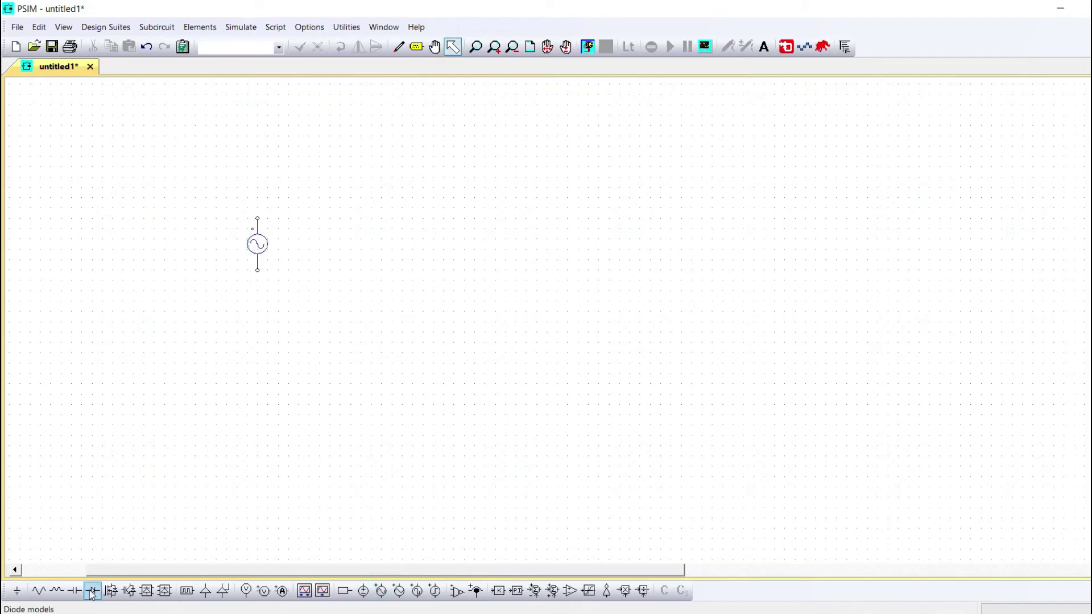
click(438, 218)
click(551, 217)
click(438, 259)
click(552, 259)
Step: Place a vertical capacitor and a vertical load resistor to the right of the diodes
click(75, 590)
click(641, 263)
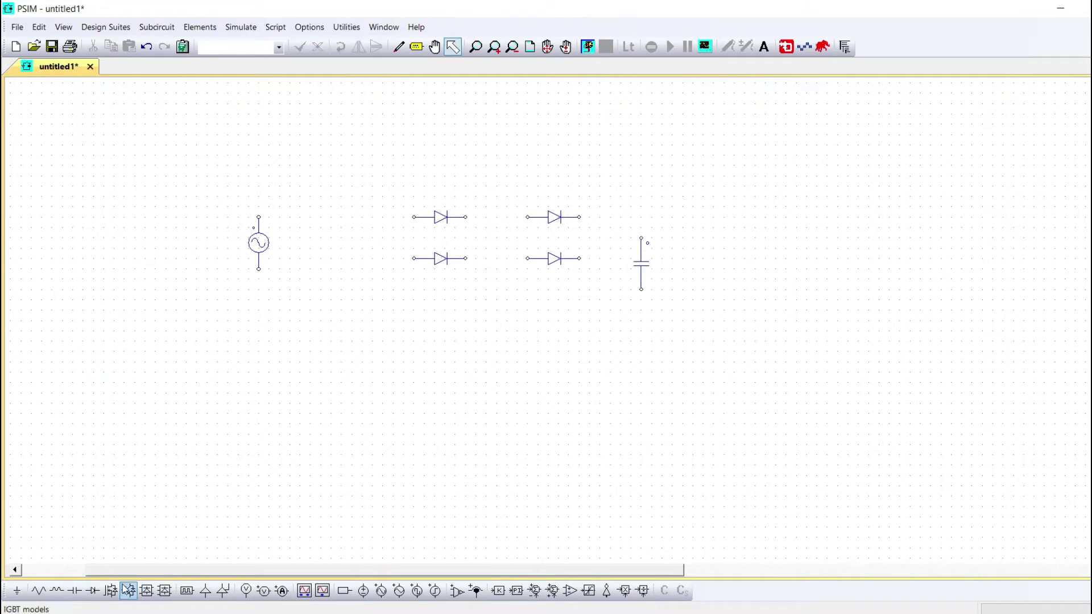
click(38, 591)
click(756, 285)
Step: Place two-node voltage probes beside the source and the resistor, and current probes on the source side and the load side
click(264, 590)
click(207, 248)
click(806, 279)
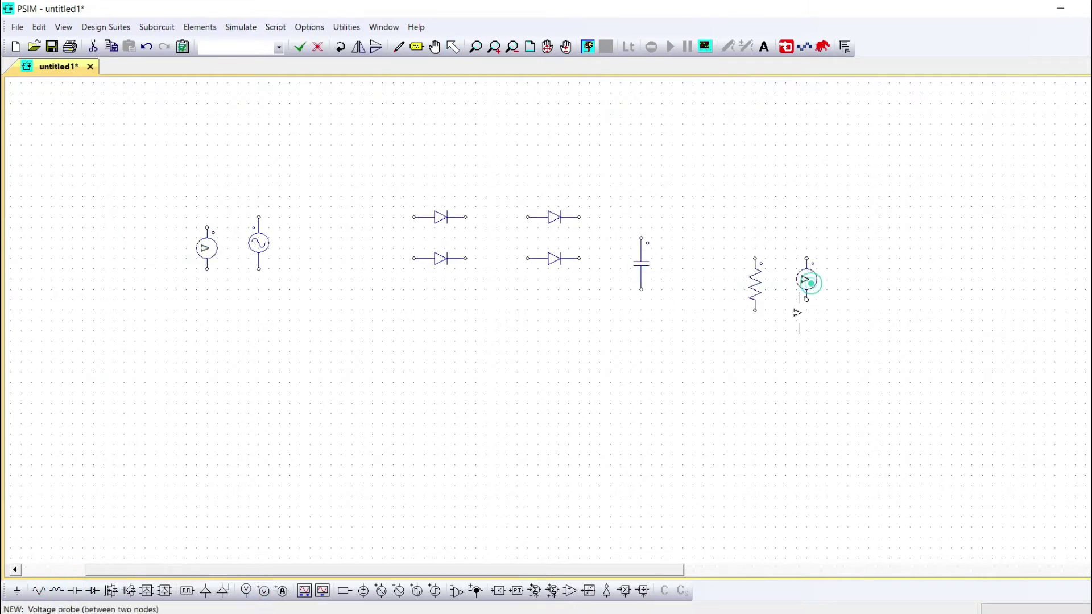
click(282, 590)
click(341, 186)
click(703, 228)
key(Escape)
Step: Wire the four diodes into a bridge, joining each row in series and tying the outer ends of both rows together
drag(466, 218, 528, 217)
drag(465, 259, 528, 259)
drag(579, 217, 579, 259)
drag(414, 217, 415, 258)
Step: Wire the sine source through the source current probe to the upper diode midpoint, and its other terminal to the lower midpoint
drag(362, 186, 496, 217)
drag(321, 186, 259, 217)
mouse_move(259, 269)
mouse_down()
mouse_move(499, 292)
mouse_move(496, 259)
mouse_up()
Step: Wire the bridge output to the capacitor, and through the load current probe to the resistor with the output voltage probe in parallel
mouse_move(641, 290)
mouse_down()
mouse_move(366, 322)
mouse_move(393, 238)
mouse_up()
drag(755, 310, 641, 320)
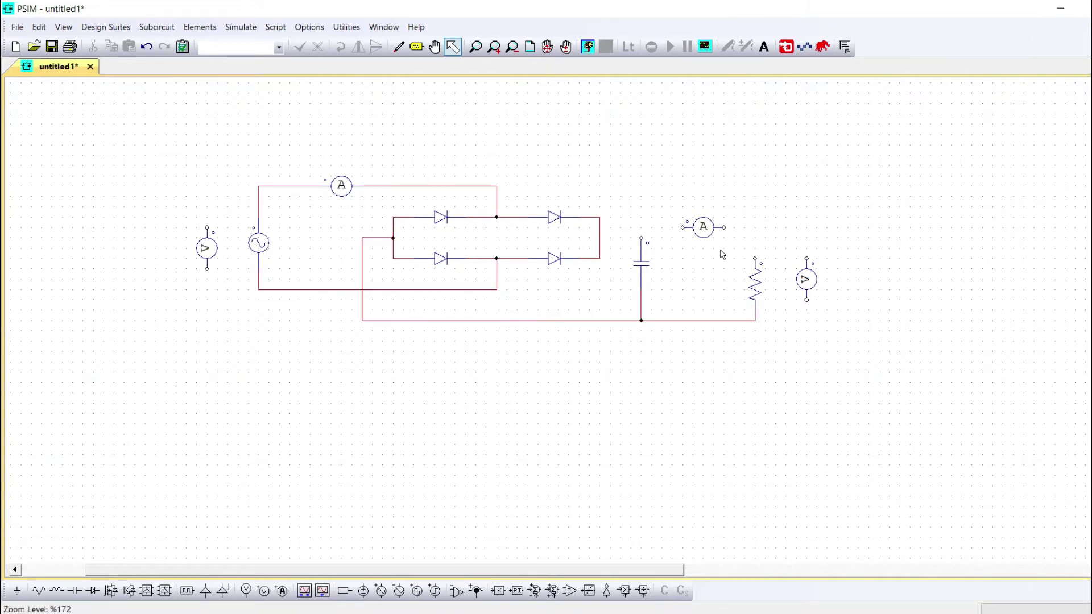
drag(600, 237, 641, 238)
drag(641, 238, 682, 228)
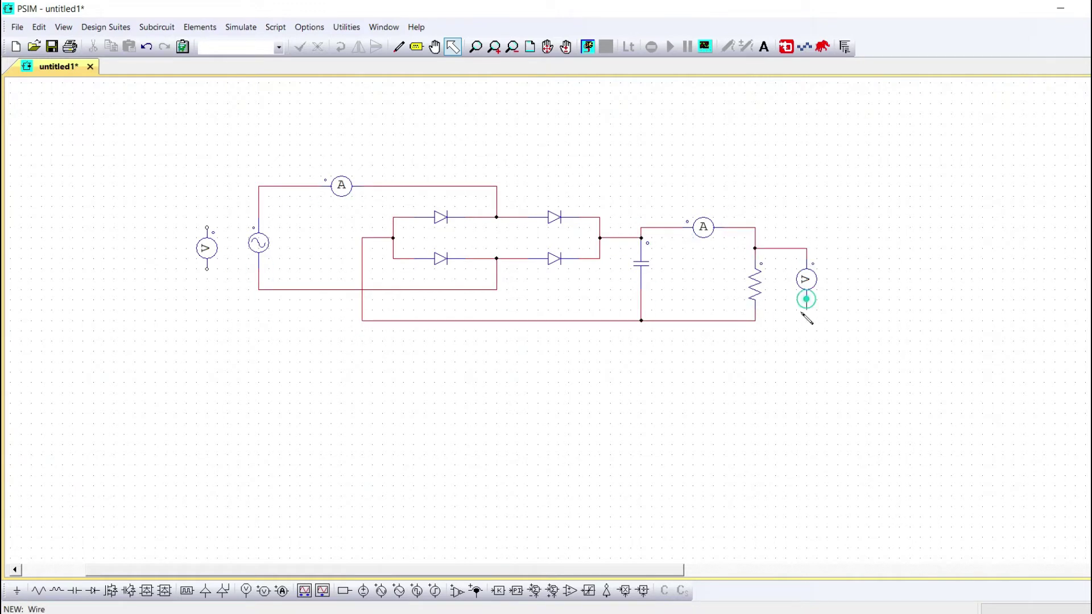
key(Escape)
Step: Connect the source voltage probe across the sine source and add a simulation control element to the schematic
drag(207, 237, 259, 207)
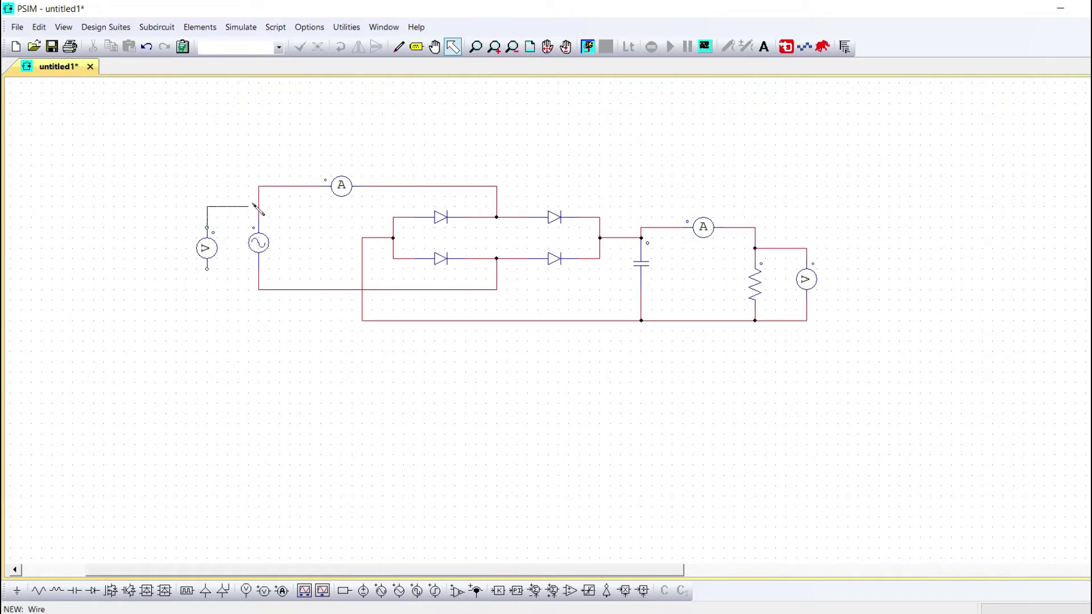
drag(207, 259, 259, 279)
click(240, 27)
click(256, 40)
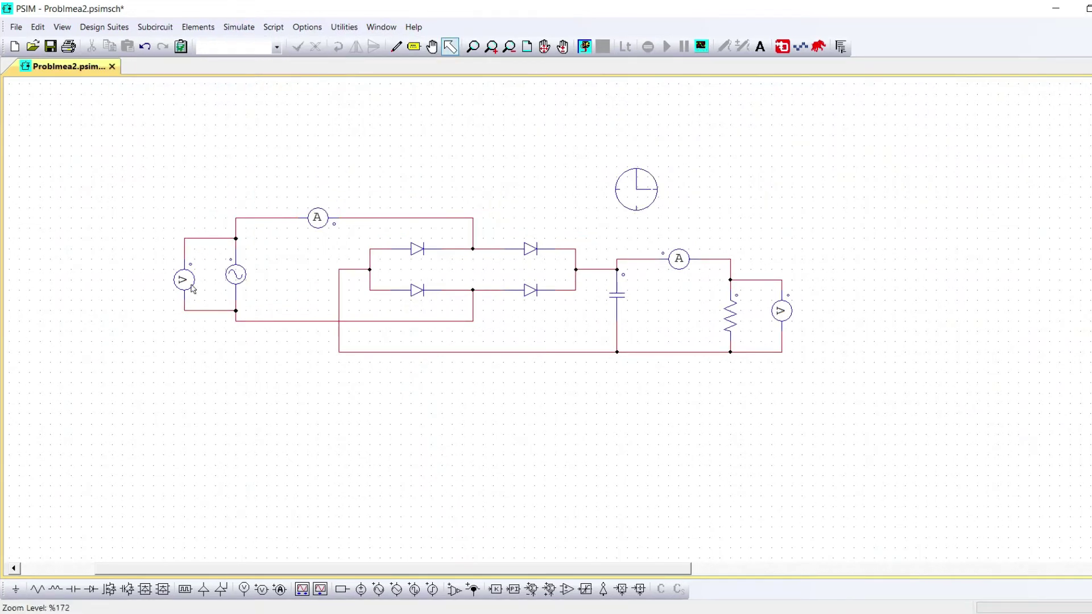
Step: Display the names Vs and Is on the source voltage and current probes
double_click(183, 279)
click(219, 113)
key(Return)
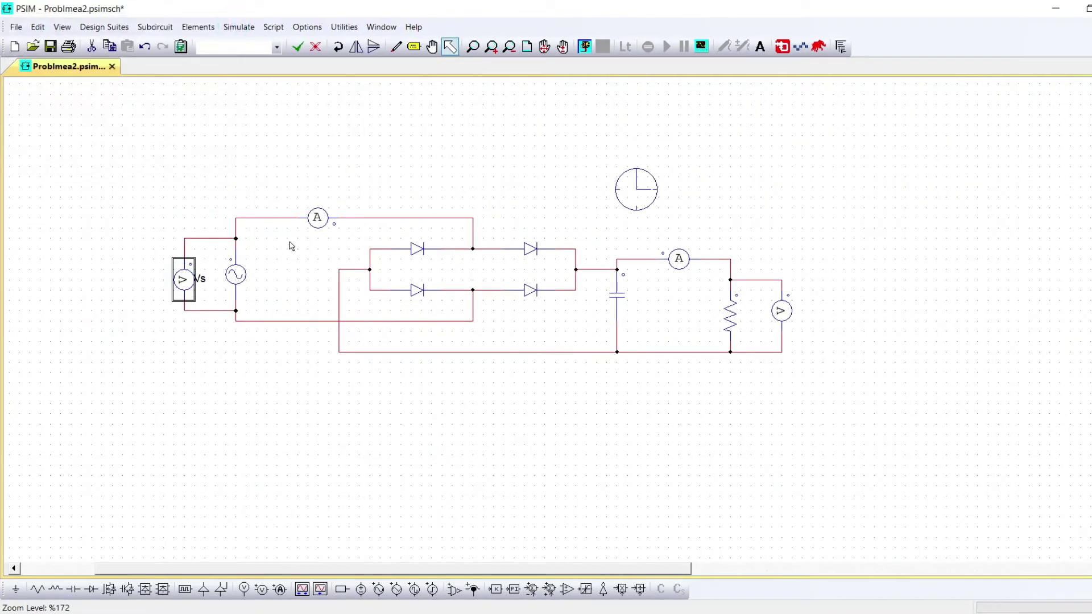
double_click(317, 217)
click(215, 104)
click(231, 28)
Step: Display the sine source's peak amplitude of 30*sqrt(2) and frequency of 60 on the schematic
double_click(235, 275)
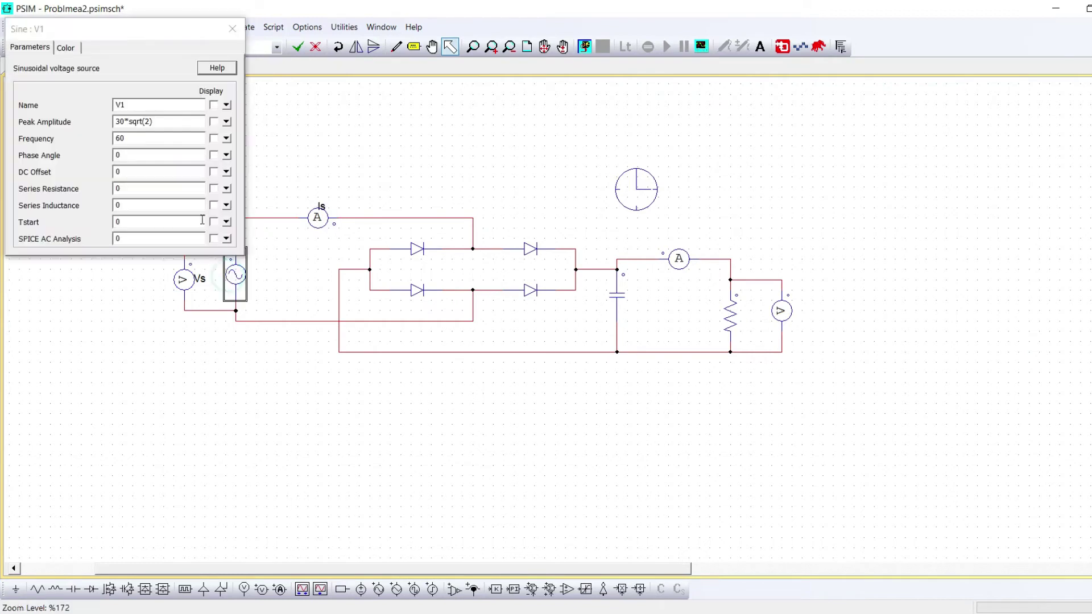
click(157, 119)
click(214, 121)
click(214, 138)
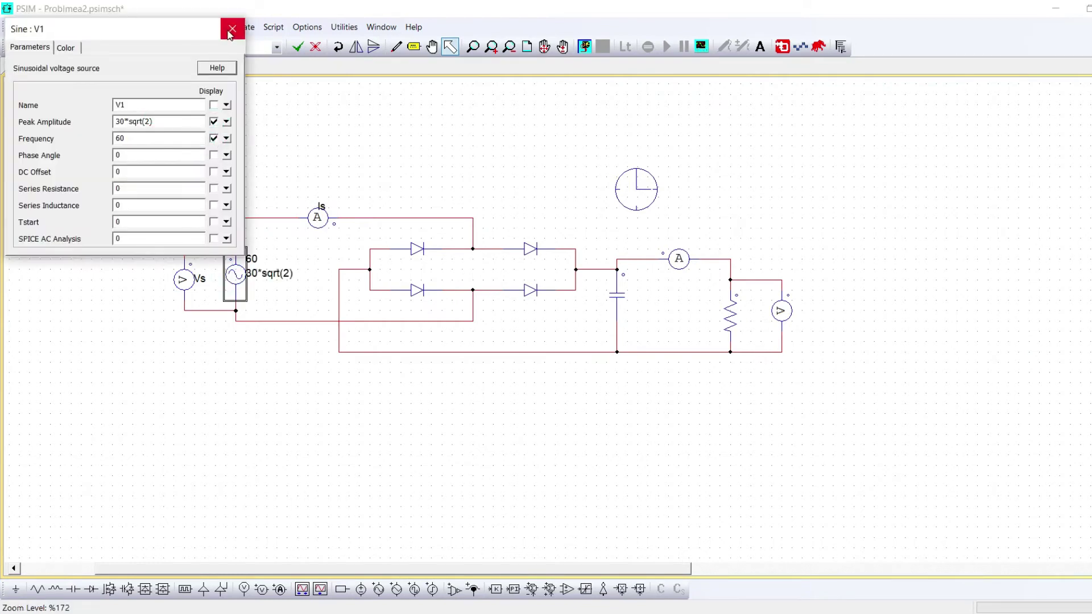
click(231, 29)
Step: Display the capacitor's 2200u capacitance and the load current probe's name Ir
double_click(618, 298)
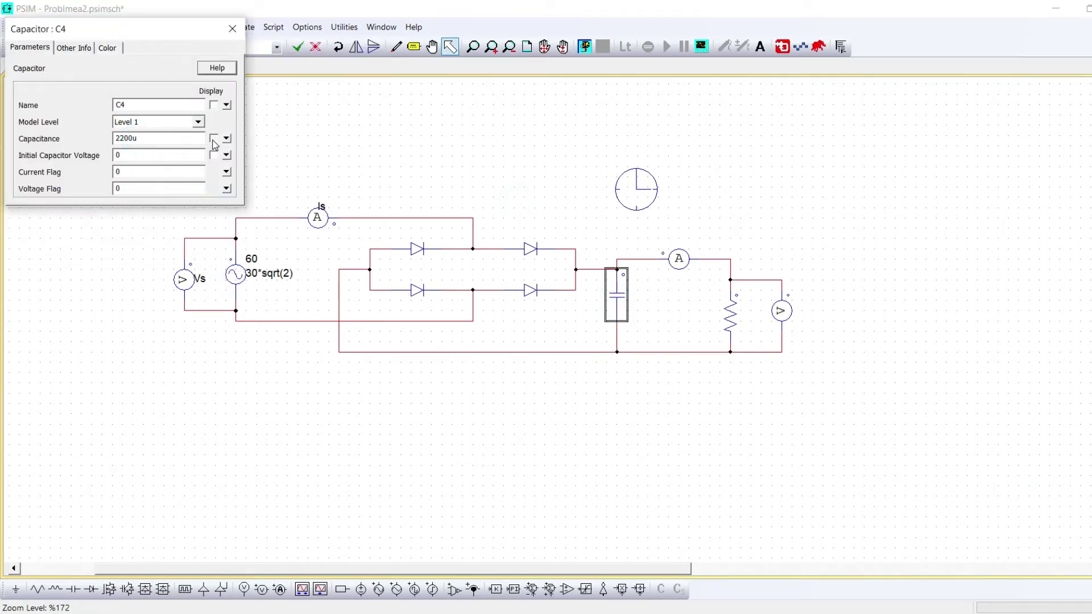
click(214, 138)
click(232, 28)
double_click(679, 259)
click(214, 105)
click(231, 29)
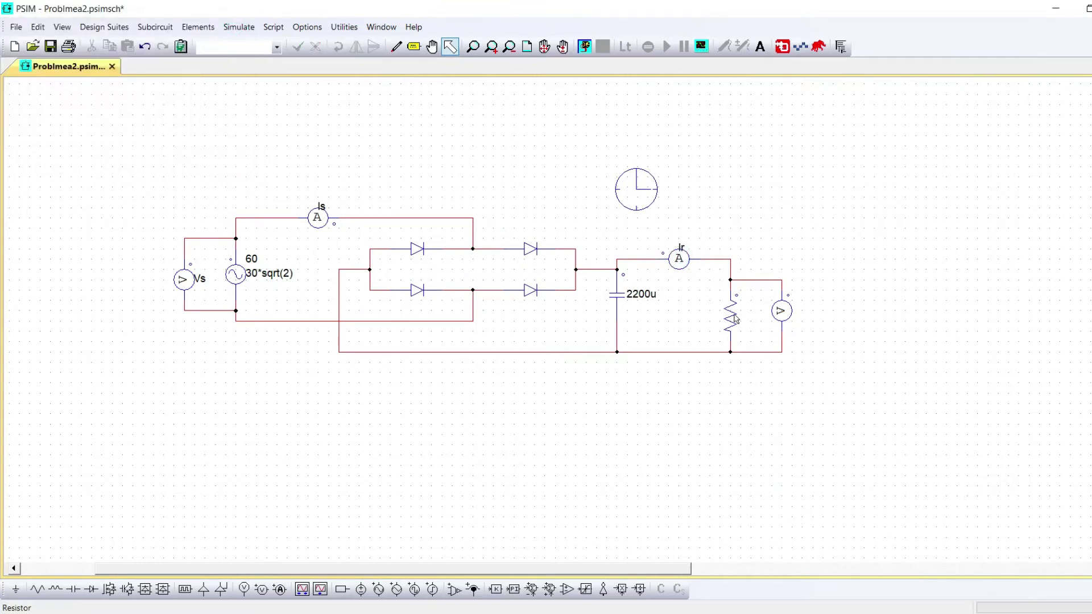
Step: Display the load resistor's resistance of 10 and the output voltage probe's name Vr
double_click(735, 320)
click(214, 138)
click(878, 210)
double_click(782, 311)
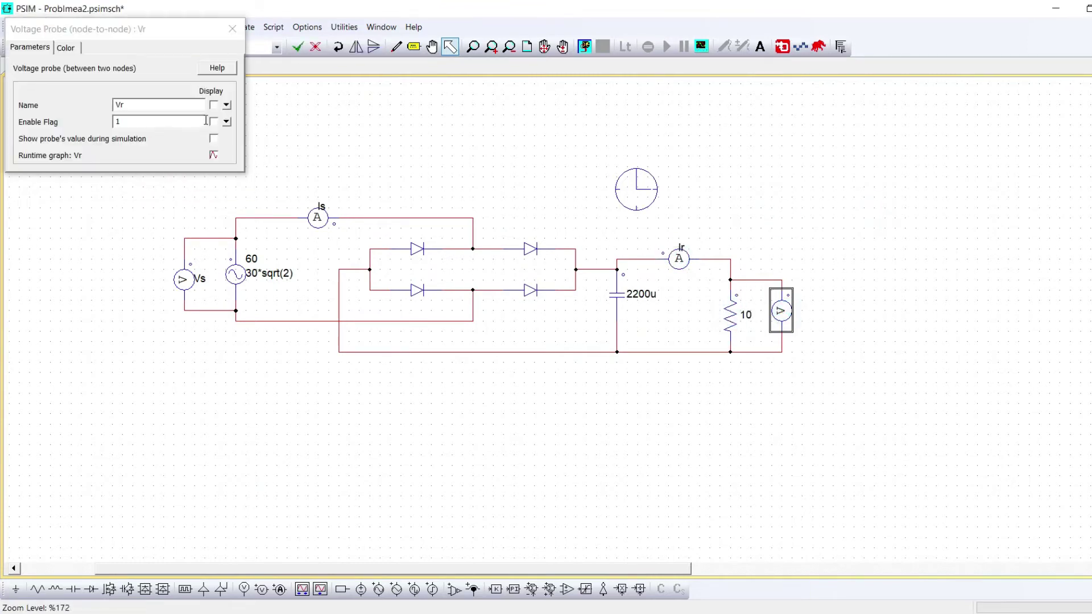
click(214, 104)
click(232, 29)
Step: Set the simulation control's time step to 0.0001 and its total time to 0.1
double_click(635, 189)
click(105, 140)
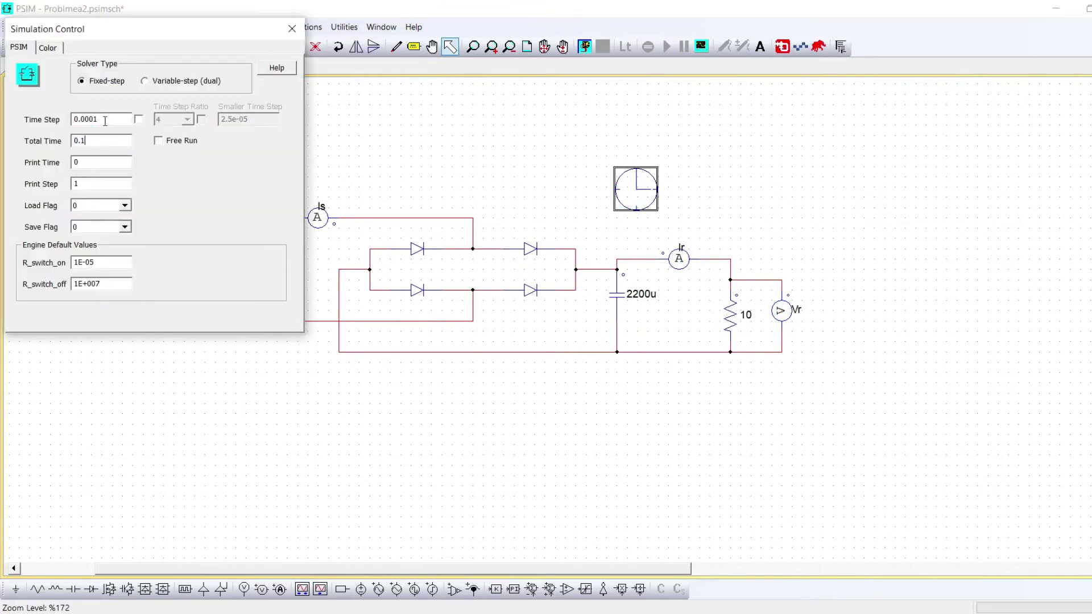
click(291, 29)
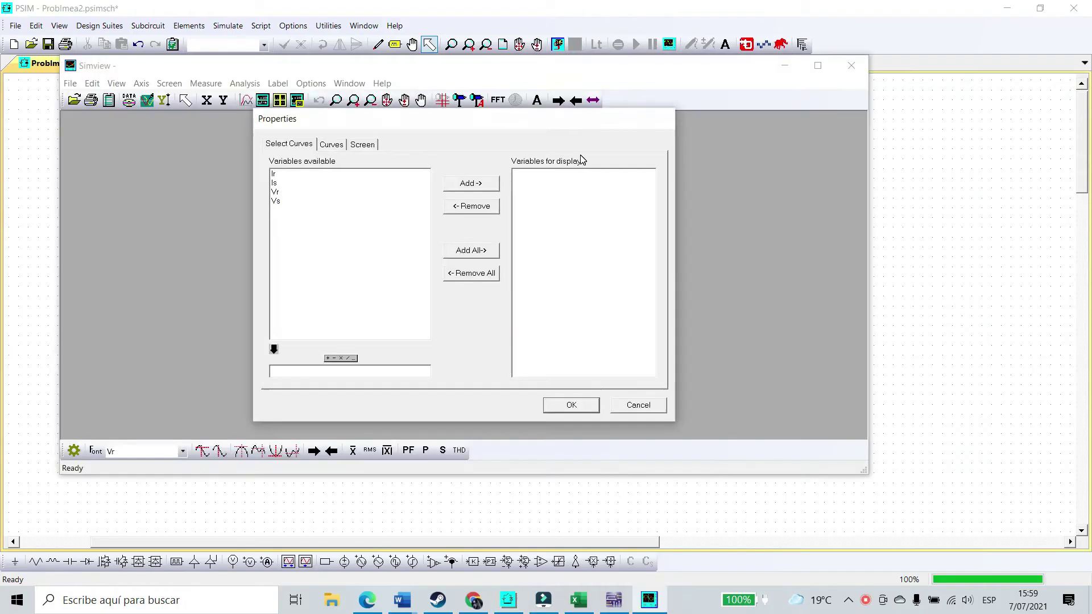
Step: Run the simulation, plot the output voltage Vr together with the load current Ir, and maximize the waveform viewer
click(296, 191)
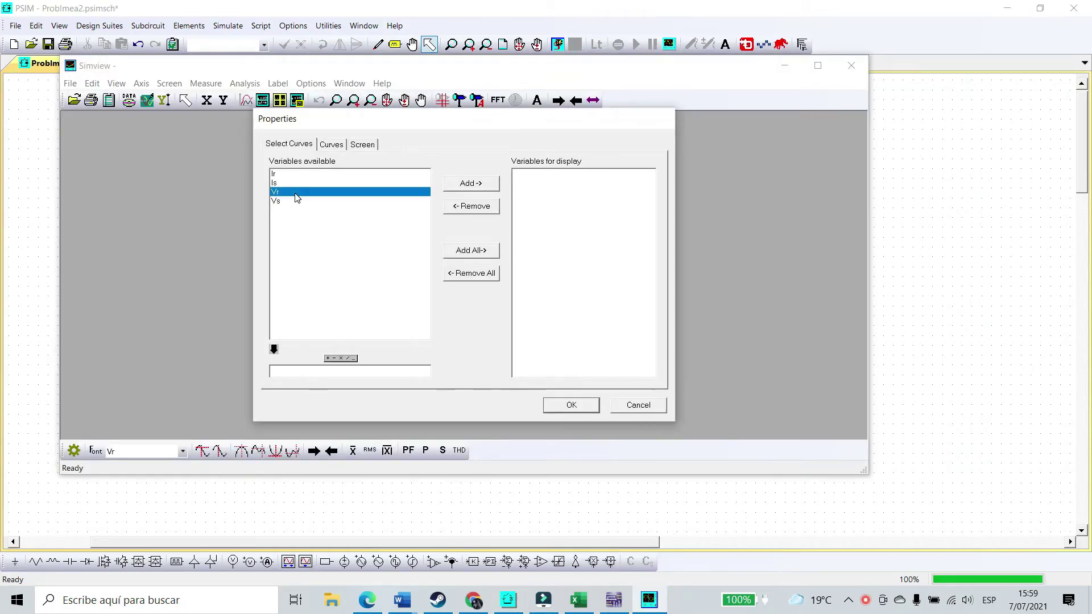
ctrl+click(287, 174)
click(471, 183)
click(571, 405)
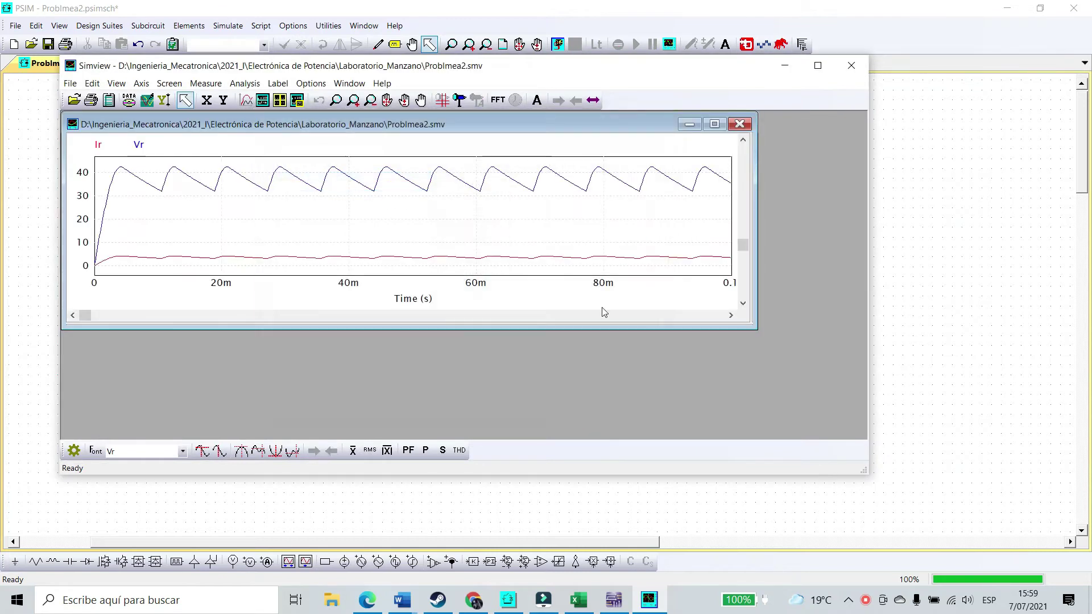
click(818, 66)
Step: Measure the average, RMS and THD of Ir and Vr over one ripple period, with a fundamental frequency of 120
click(663, 54)
click(399, 561)
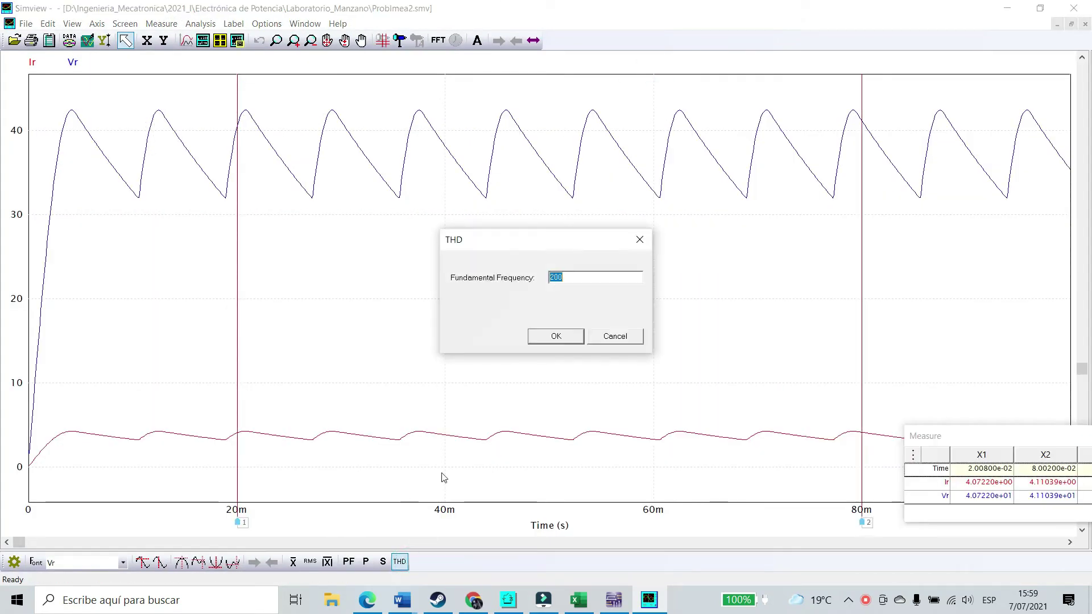
text(120)
click(572, 338)
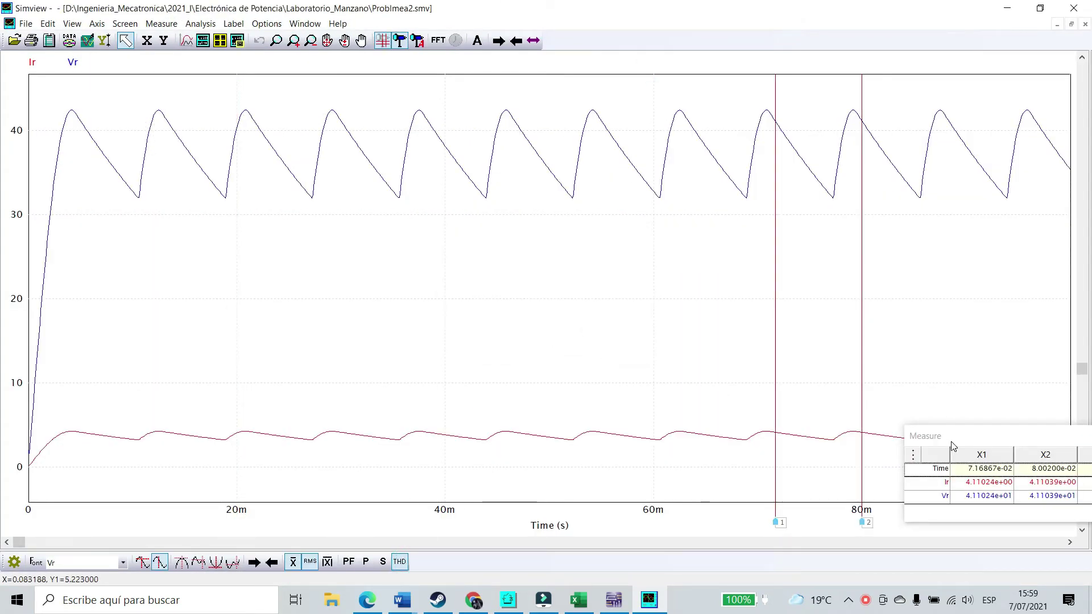
drag(951, 445, 257, 336)
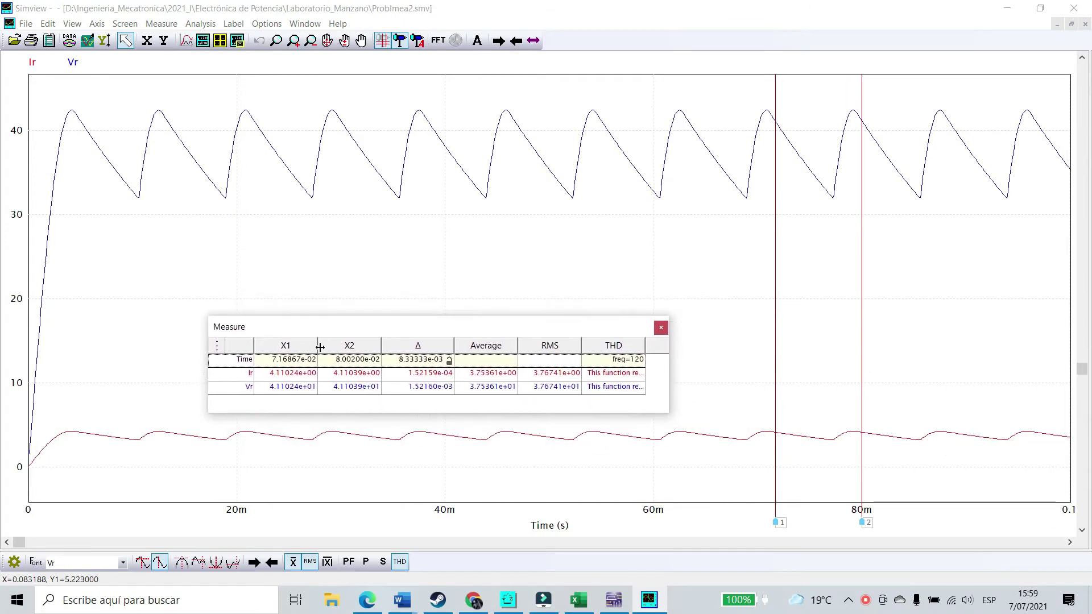
Step: Send the RMS values of Vr and Ir to the calculator and evaluate each as a decimal number
right_click(545, 386)
click(568, 325)
drag(205, 46, 359, 53)
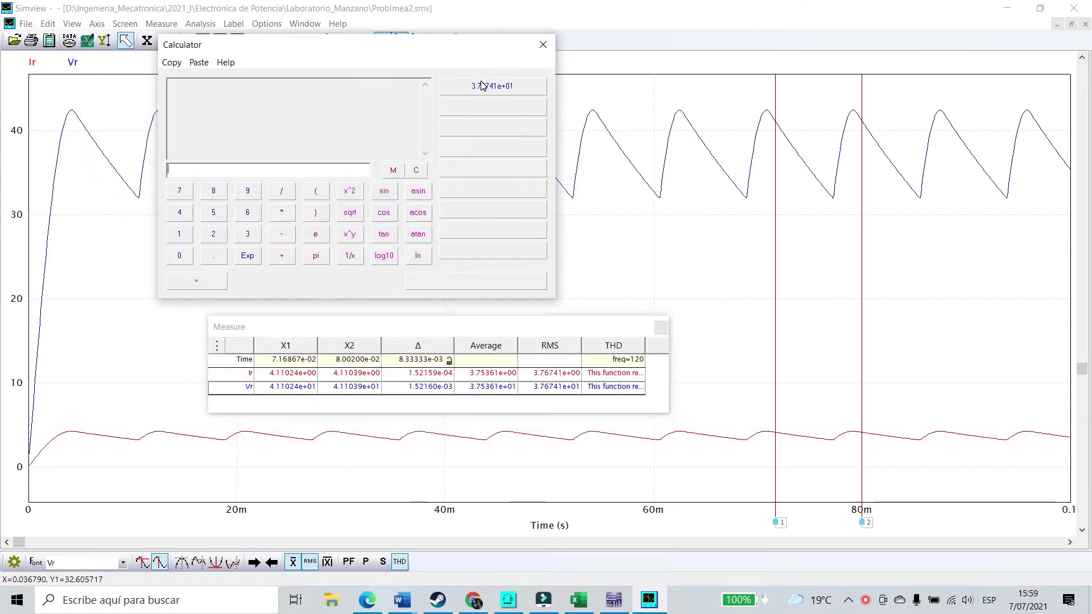
click(484, 86)
click(203, 282)
right_click(548, 374)
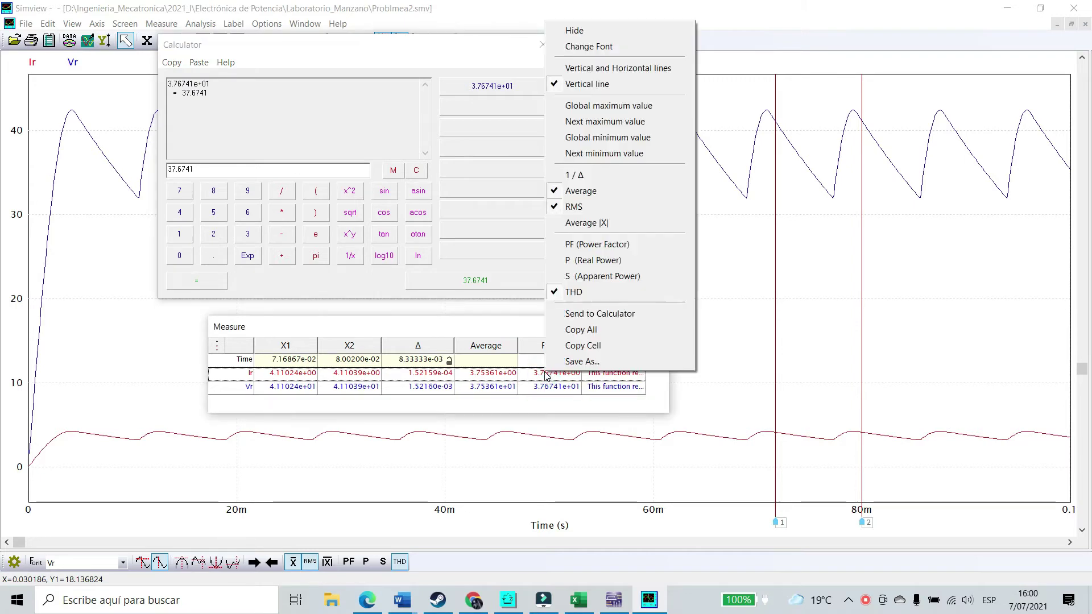
click(573, 317)
click(468, 111)
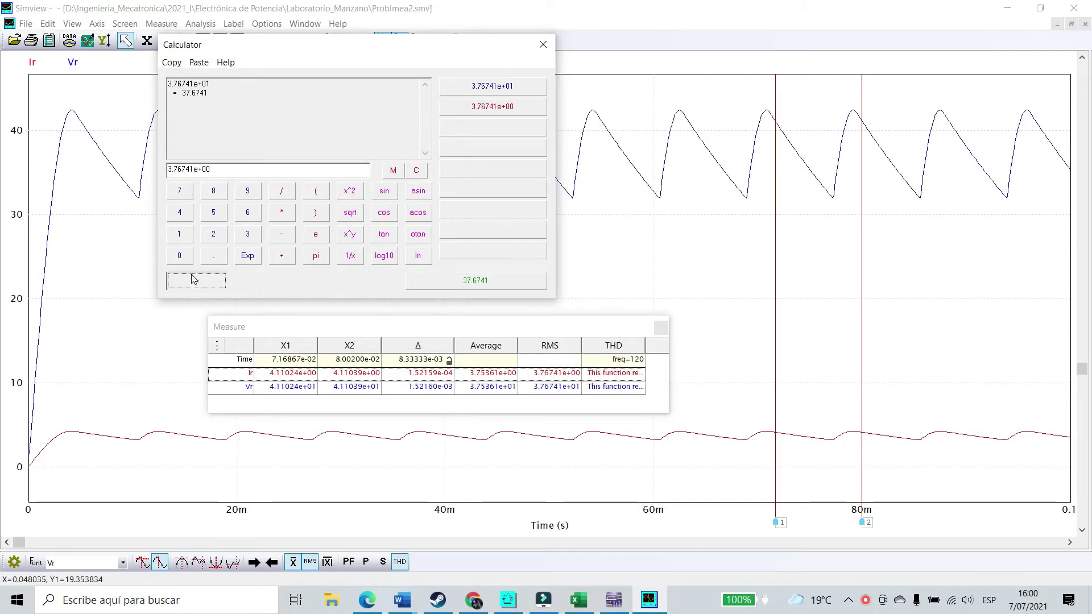
click(196, 281)
Step: Multiply the RMS load current 3.76741 by the RMS output voltage 37.6741 in the calculator
click(211, 168)
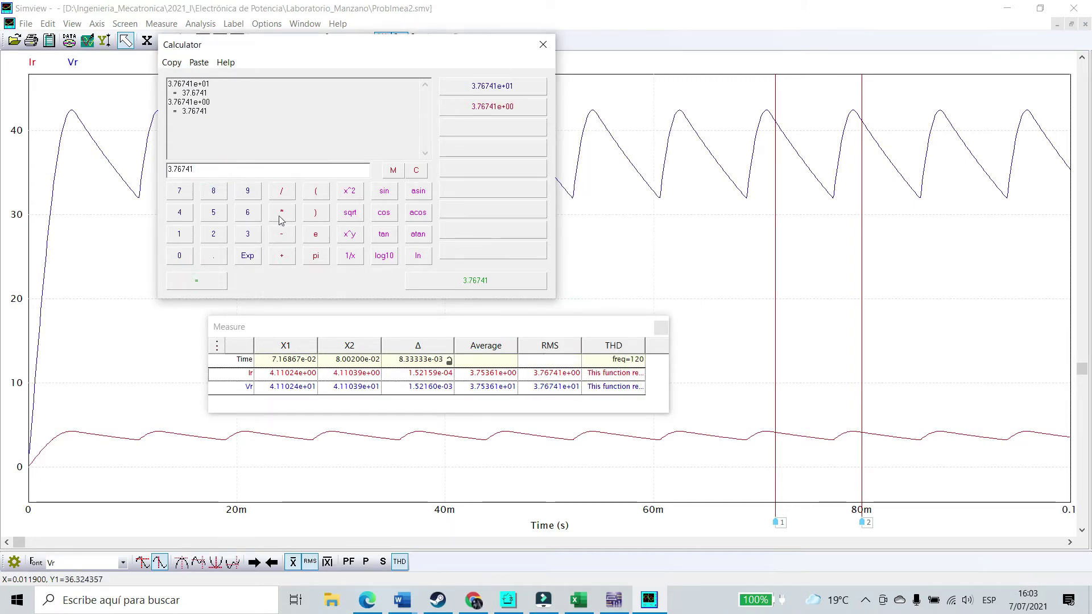
double_click(208, 93)
click(219, 168)
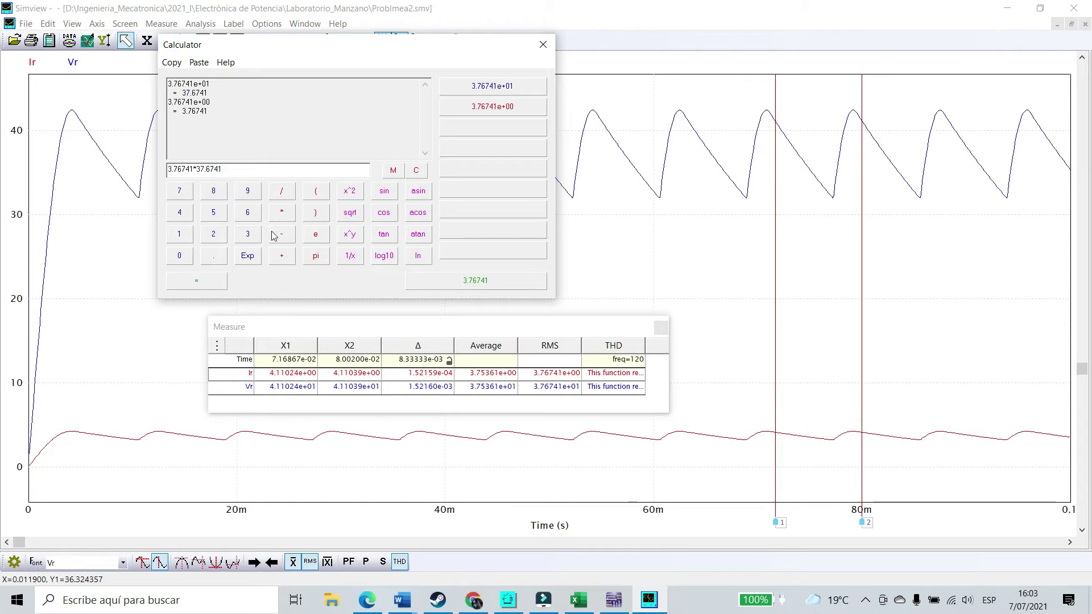
click(196, 280)
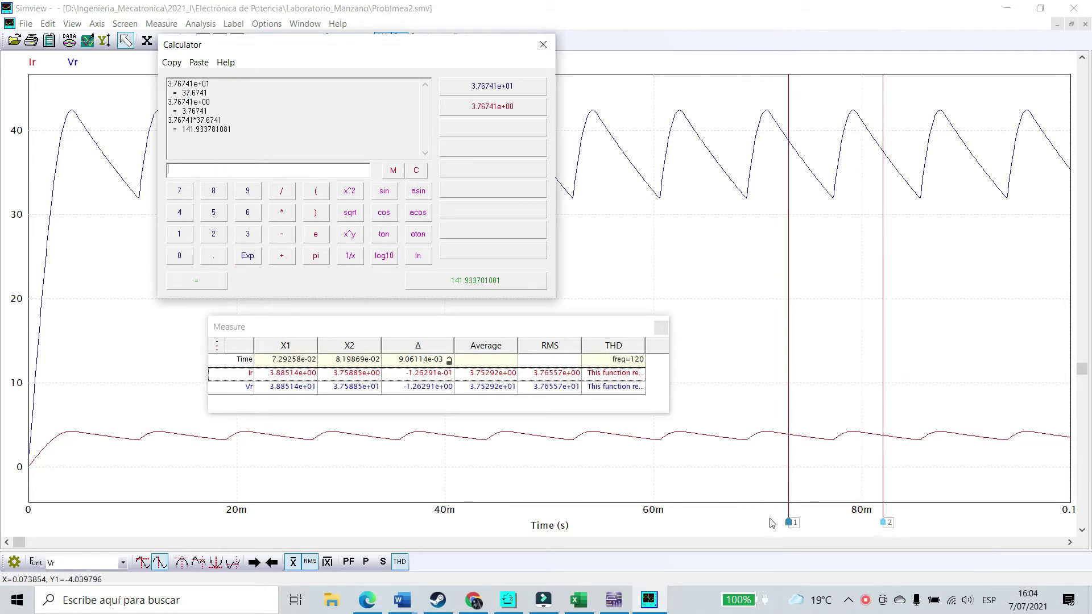
Step: Place the first measuring cursor on a peak of Vr near 70 ms and the second on the minimum that follows it
drag(788, 522, 754, 522)
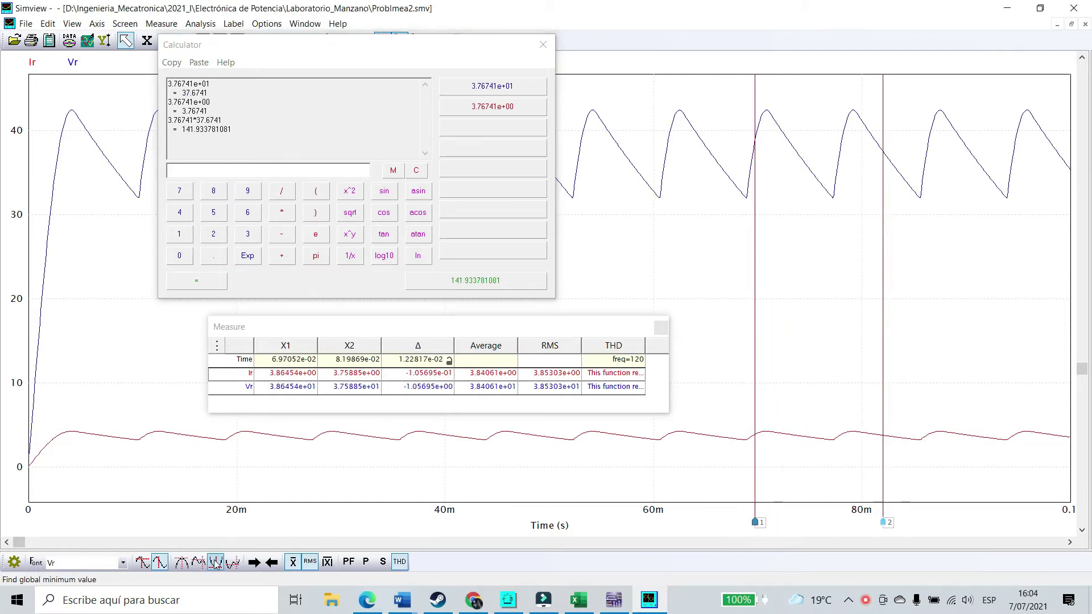
click(198, 563)
drag(884, 522, 819, 520)
click(233, 562)
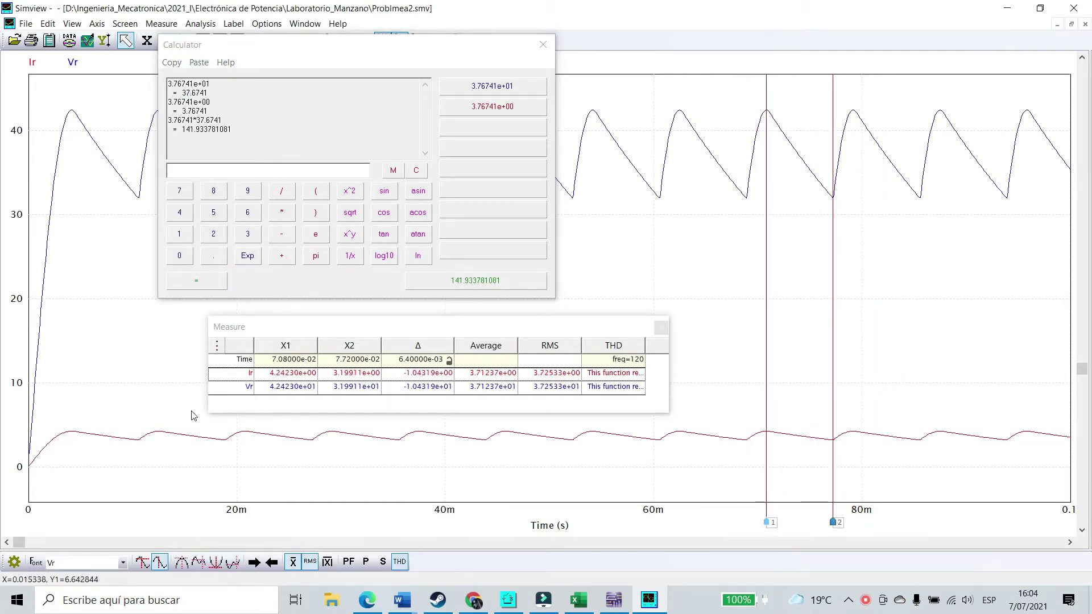
Step: Send the maximum and minimum values of Vr to the calculator and evaluate each as a decimal number
right_click(286, 392)
click(318, 327)
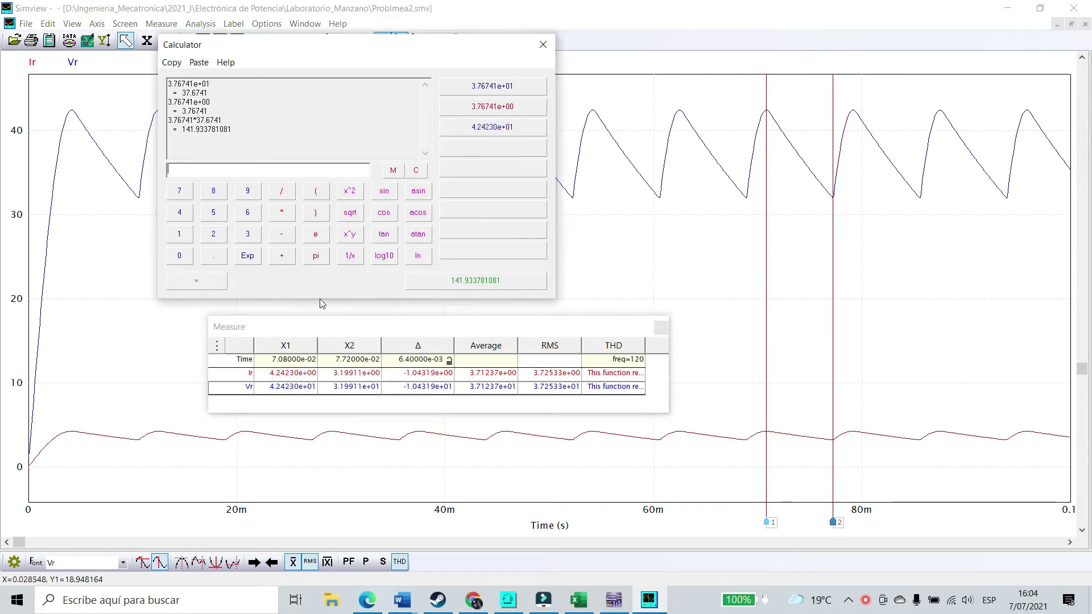
right_click(345, 387)
click(377, 326)
click(477, 127)
click(197, 281)
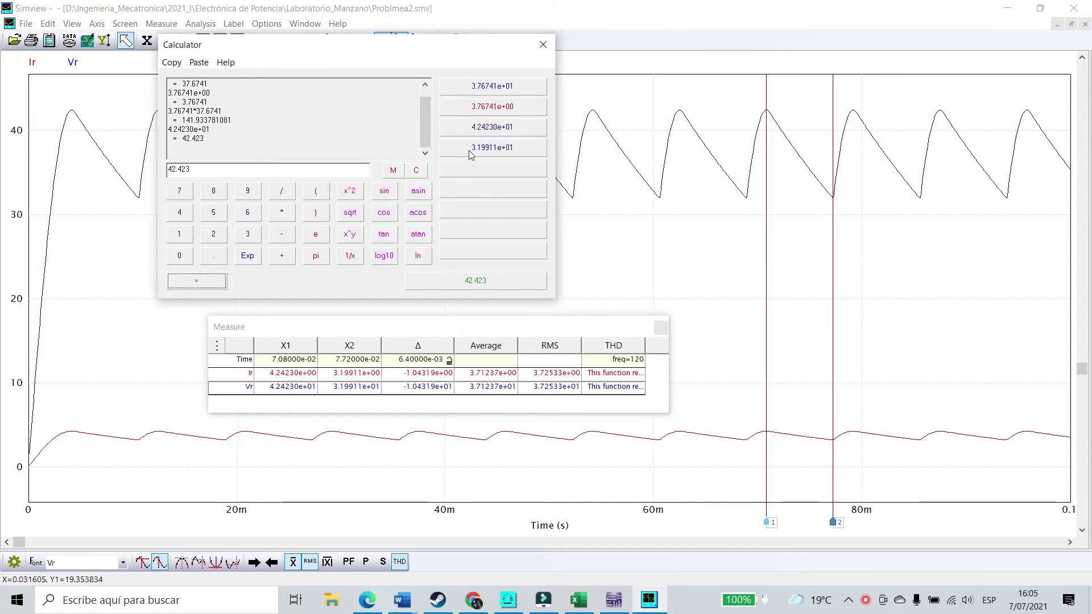
click(469, 150)
click(196, 280)
Step: Calculate the ripple amplitude by subtracting the minimum 31.9911 from the maximum 42.423 and dividing the difference by 2
double_click(194, 120)
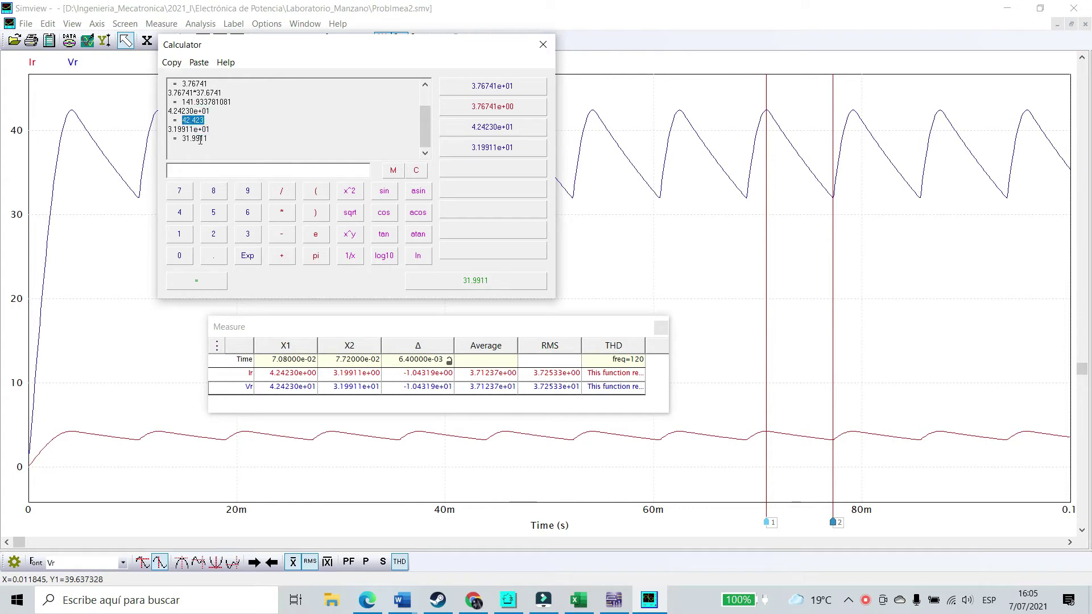
click(281, 233)
double_click(193, 138)
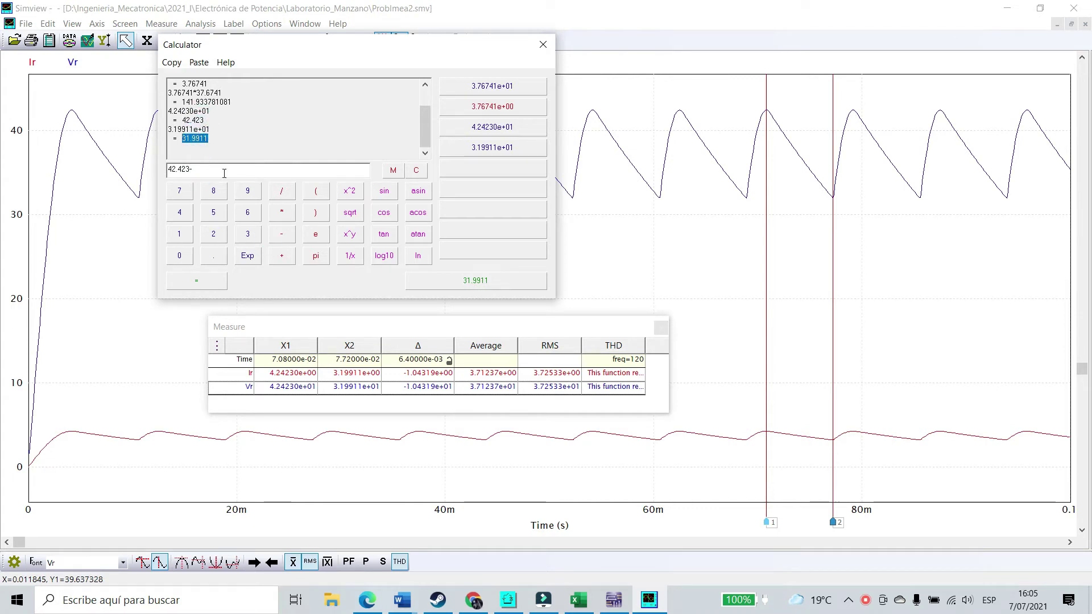
click(210, 288)
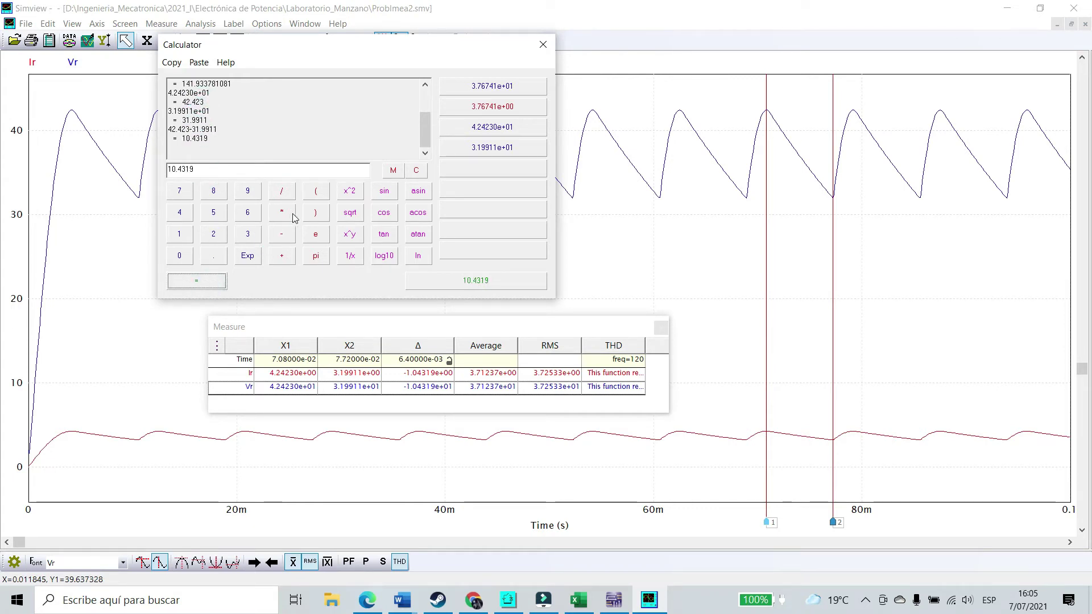
click(281, 191)
text(2)
click(196, 281)
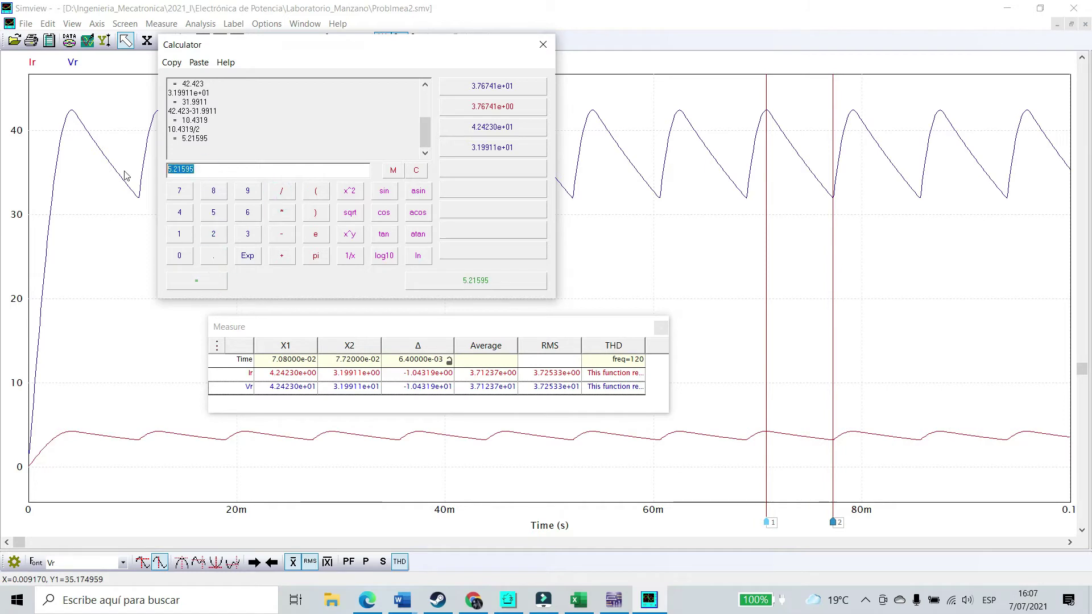
Step: Calculate the DC output voltage by subtracting the ripple amplitude 5.21595 from the maximum 42.423
scroll(208, 111, up, 1)
double_click(209, 111)
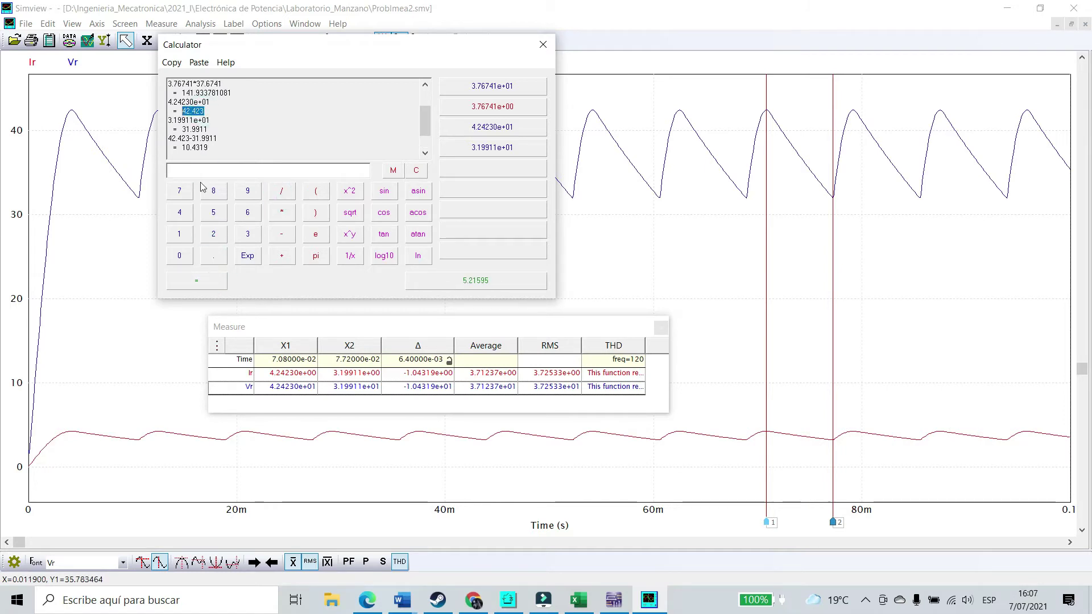
click(285, 239)
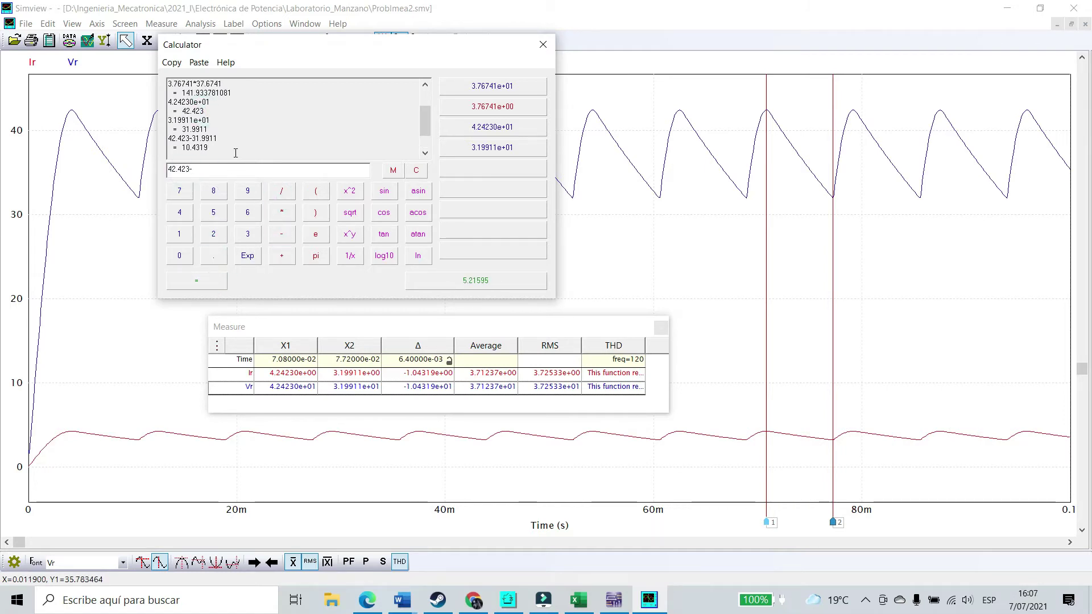
scroll(235, 153, down, 1)
double_click(194, 138)
click(197, 285)
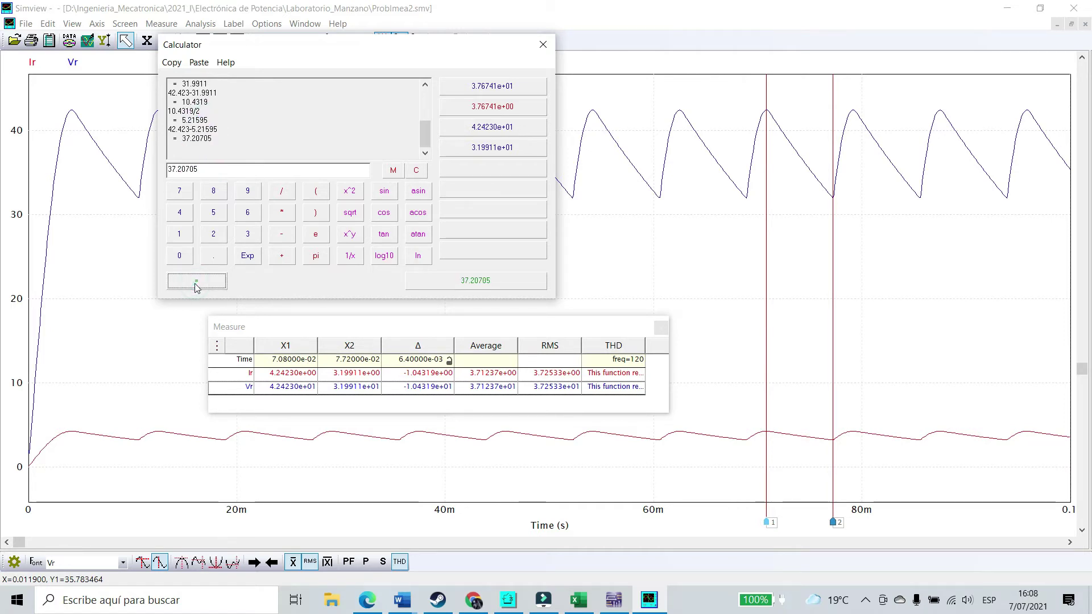
Step: Calculate the DC output power by squaring the DC voltage 37.20705 and dividing by the 10 ohm load
click(212, 168)
click(352, 195)
click(214, 282)
click(280, 196)
click(180, 239)
click(182, 256)
click(197, 281)
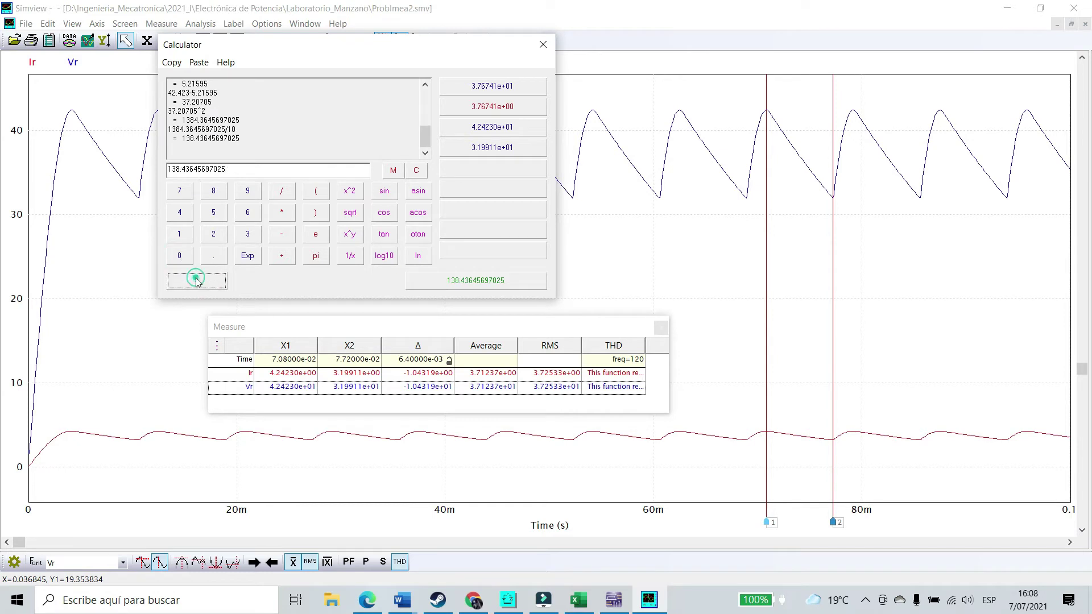
Step: Calculate the rectifier's efficiency by dividing the DC power 138.43645697025 by the RMS voltage-current product 141.933781081
click(281, 200)
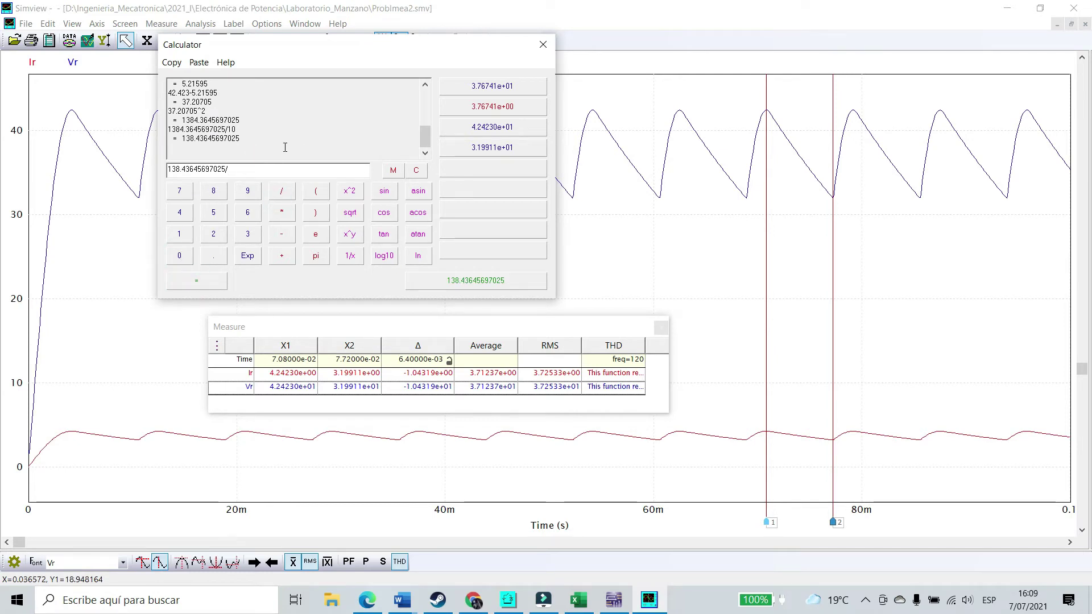
scroll(245, 119, up, 4)
drag(182, 93, 231, 93)
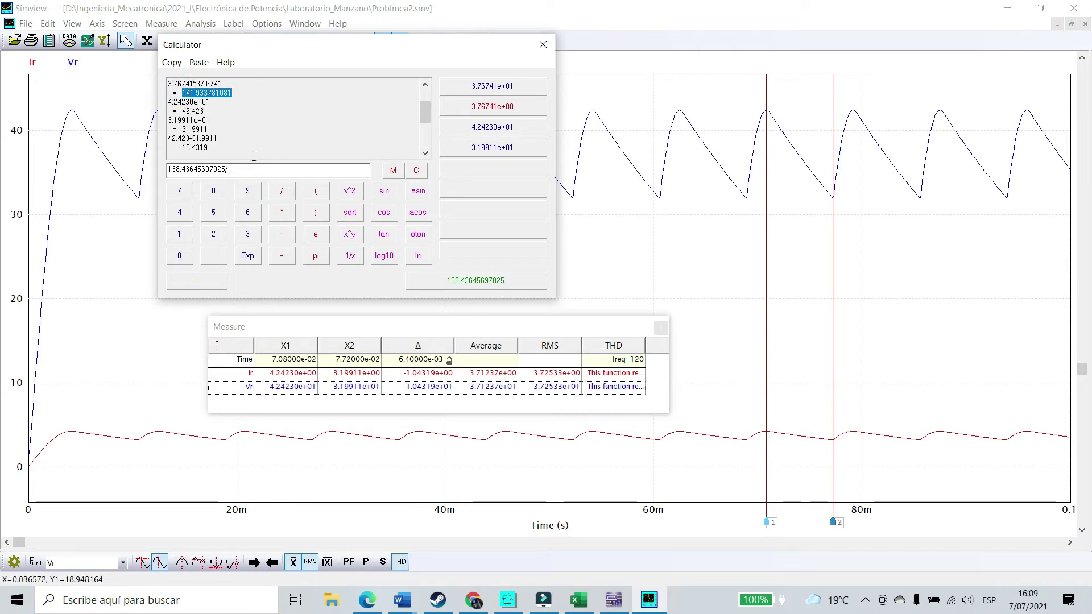
drag(254, 157, 254, 170)
click(196, 281)
Step: Calculate the ripple ratio by dividing the ripple amplitude 5.21595 by the DC voltage 37.20705
scroll(213, 134, up, 2)
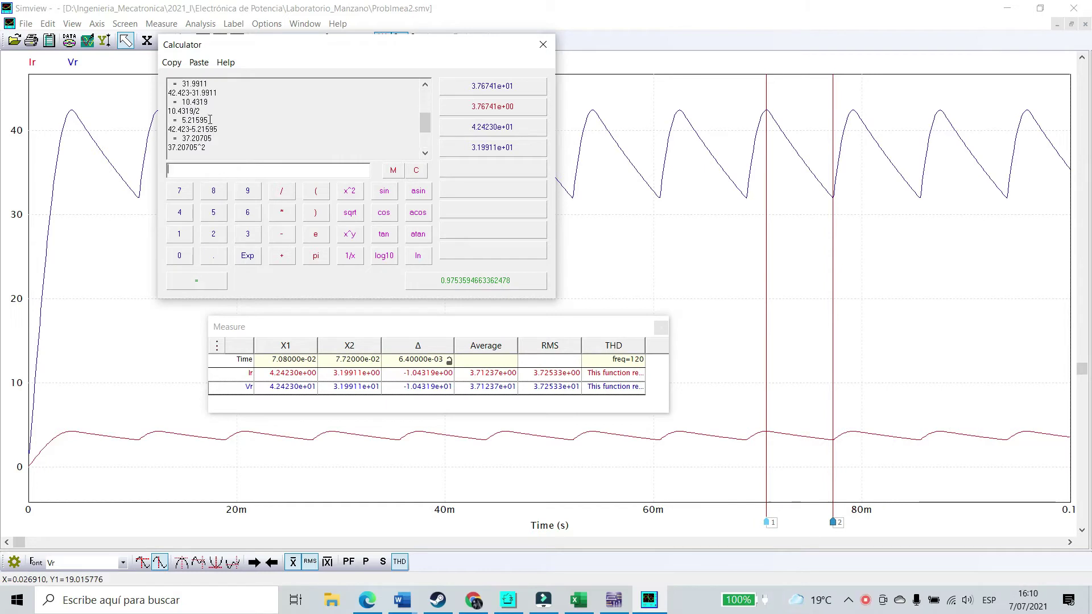
drag(210, 119, 222, 170)
click(275, 197)
click(196, 281)
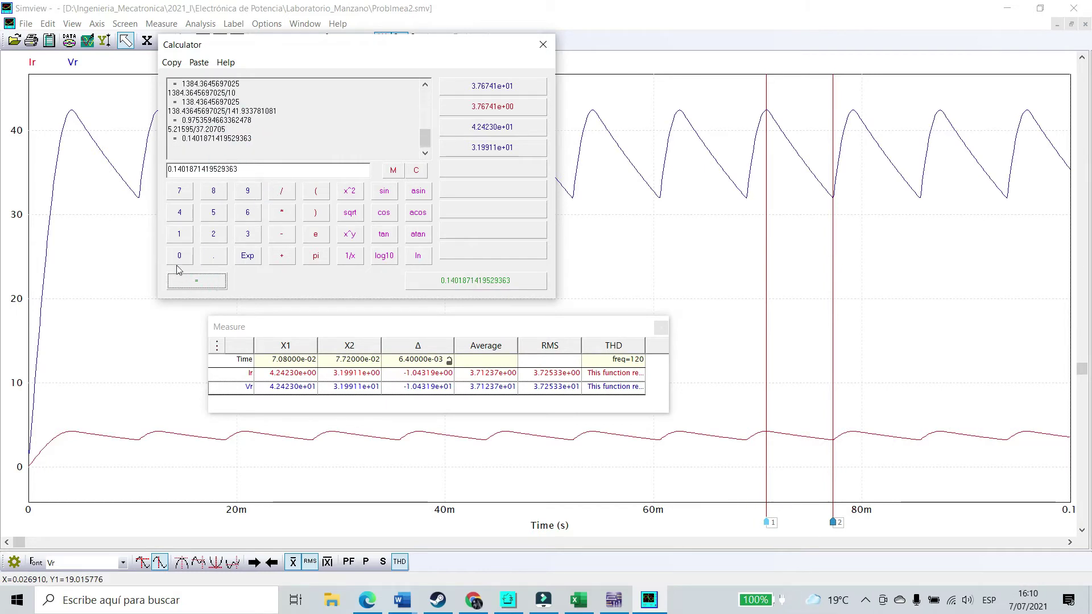